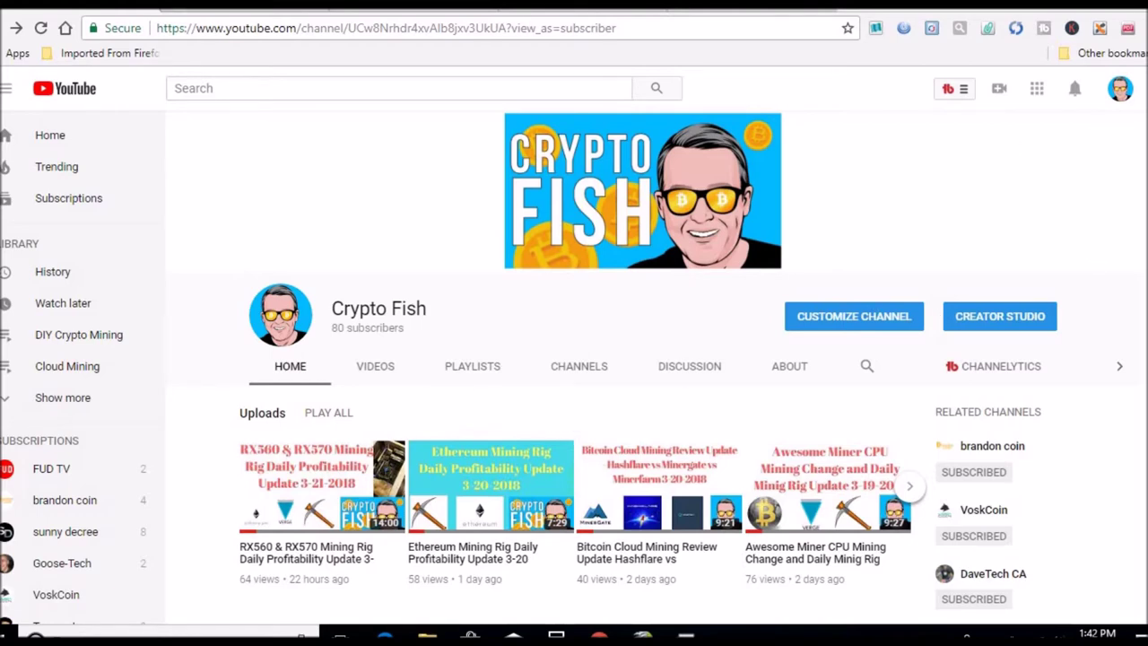
Switch to the Mining Pool Hub page showing auto-switching ports for AMD GPUs.
{"action": "left_click", "coordinate": [216, 7]}
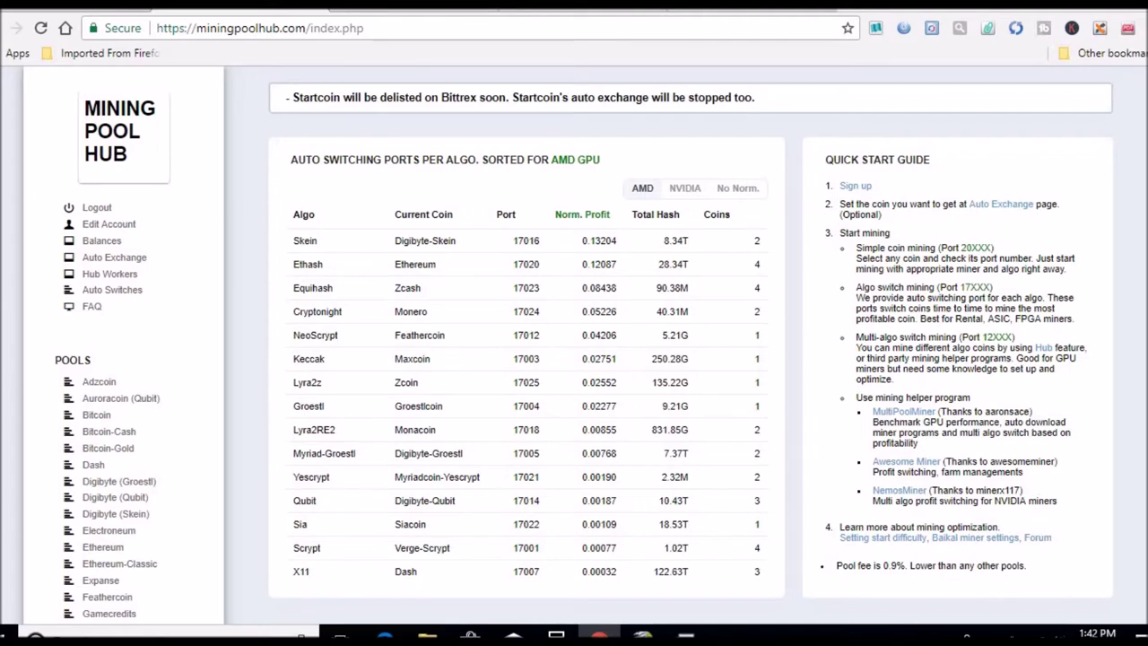
View the Mining Pool Hub coin balances, then bring up the Rig Profit-Loss spreadsheet.
{"action": "left_click", "coordinate": [107, 242]}
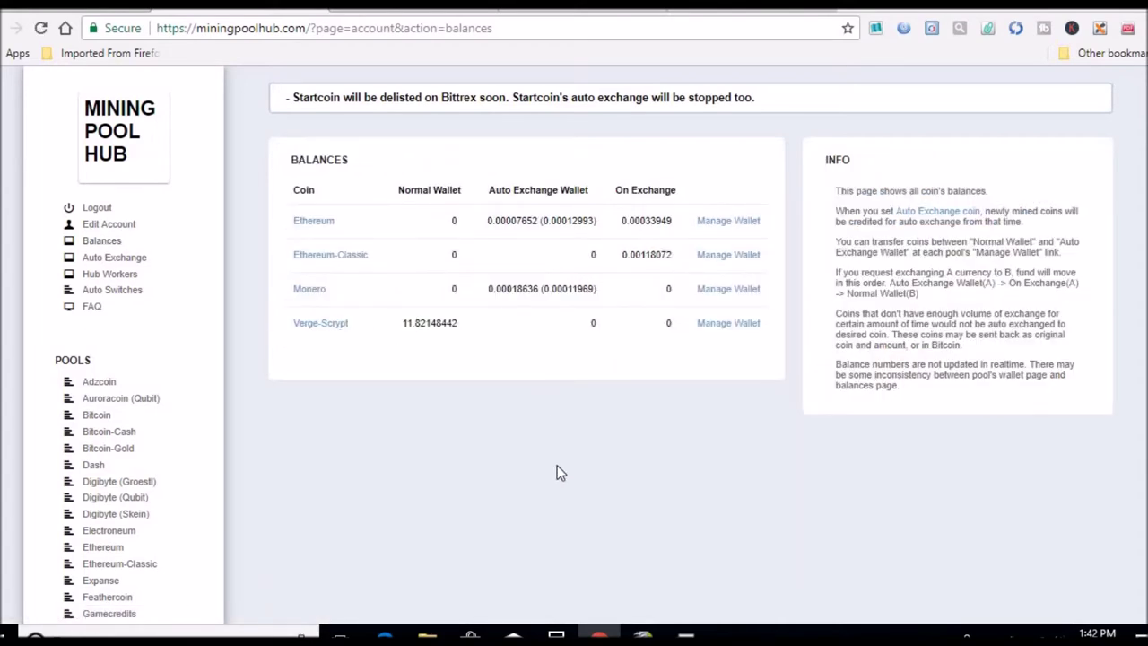
{"action": "left_click", "coordinate": [642, 634]}
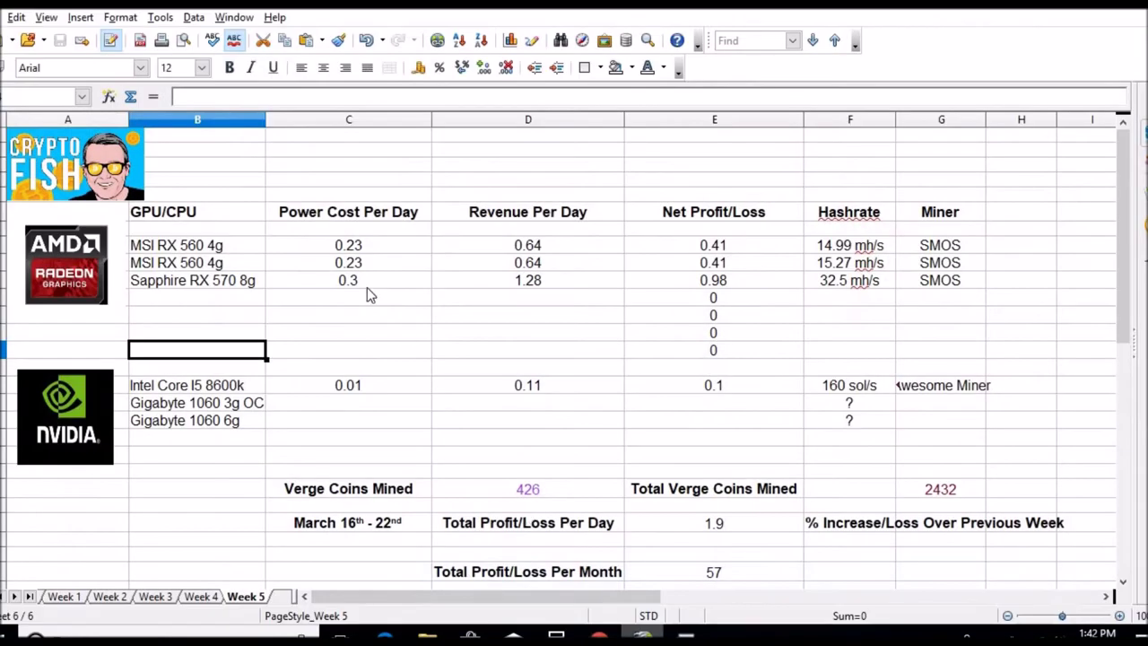
Enter 500 as Week 5's Verge Coins Mined and return to the Mining Pool Hub balances.
{"action": "left_click", "coordinate": [534, 489]}
{"action": "type", "text": "25"}
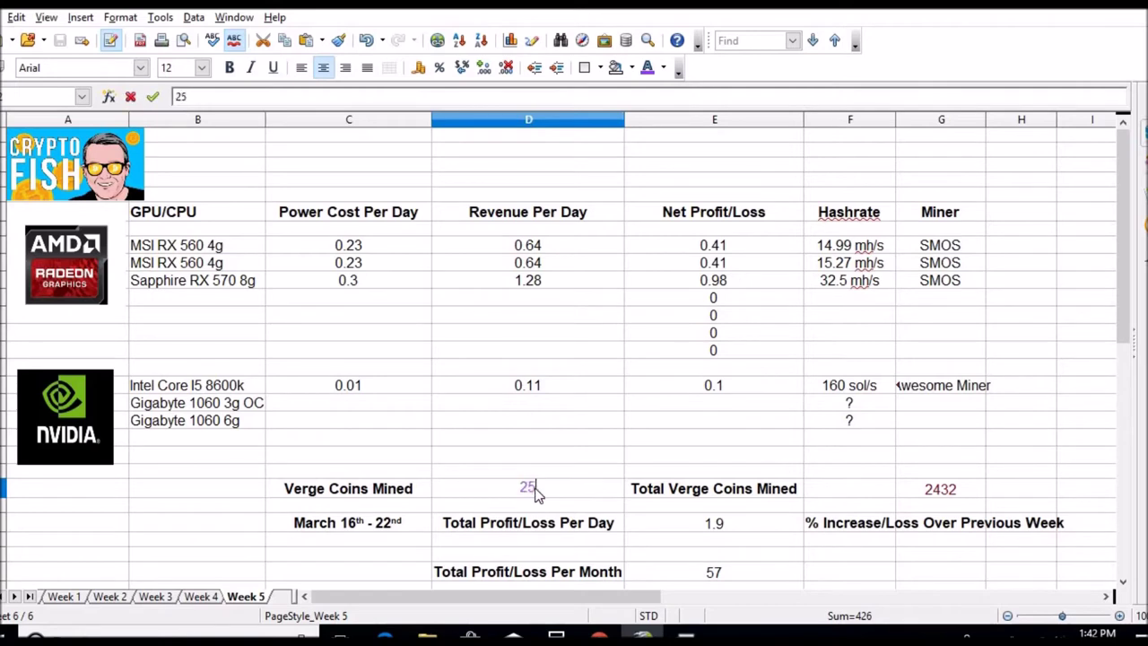
{"action": "key", "text": "BackSpace"}
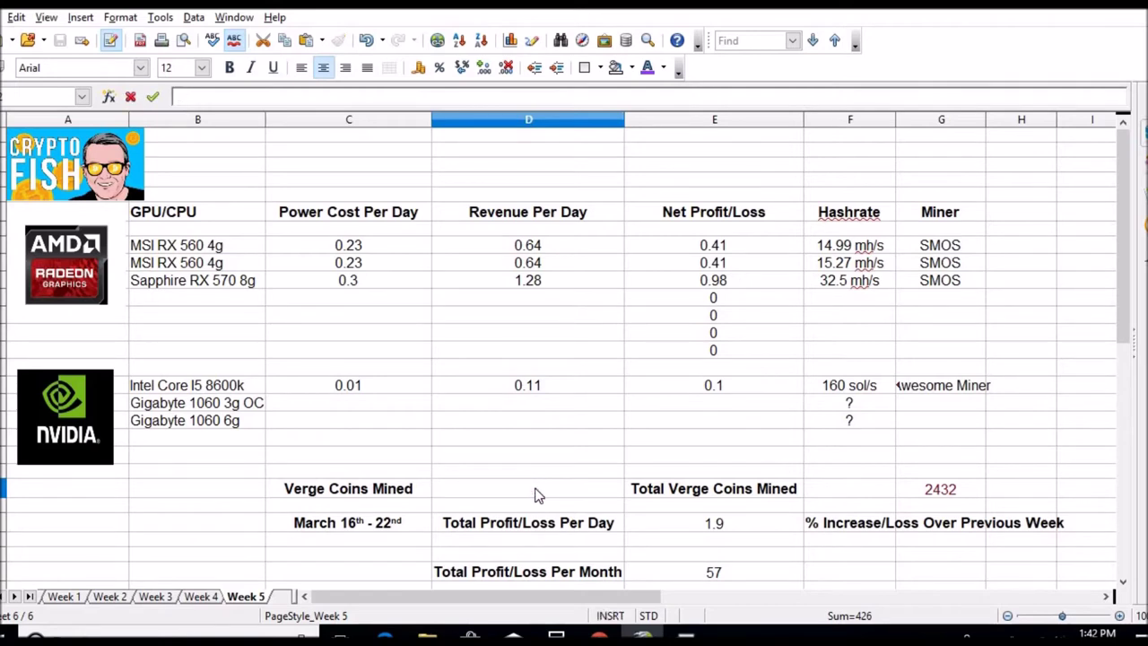
{"action": "type", "text": "500"}
{"action": "key", "text": "Return"}
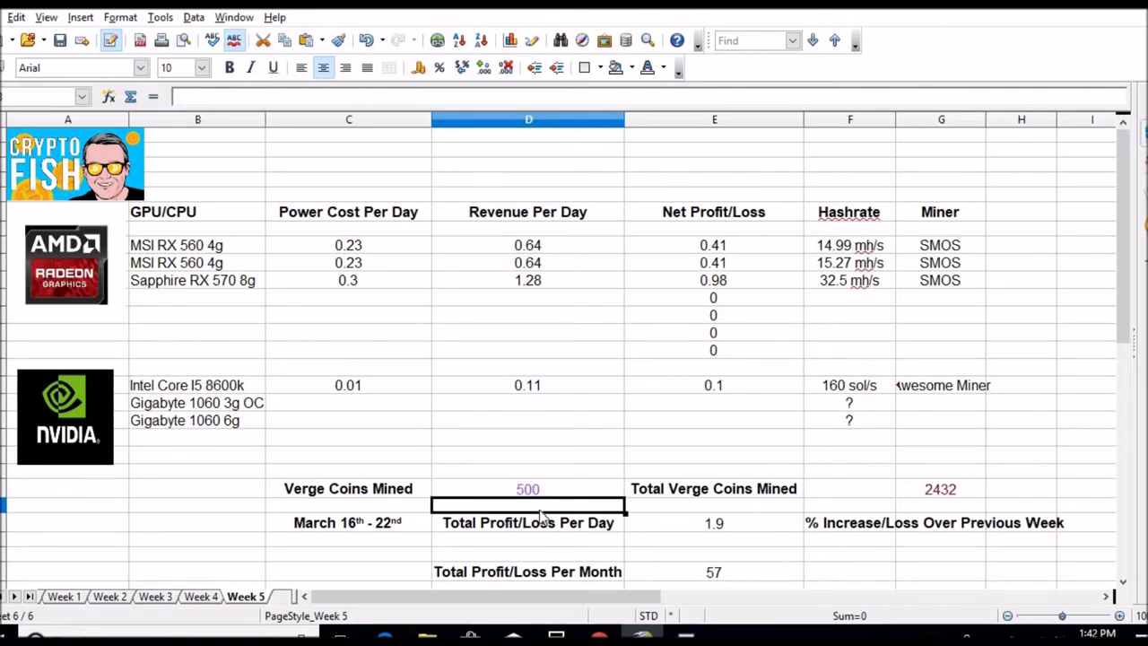
{"action": "left_click", "coordinate": [600, 635]}
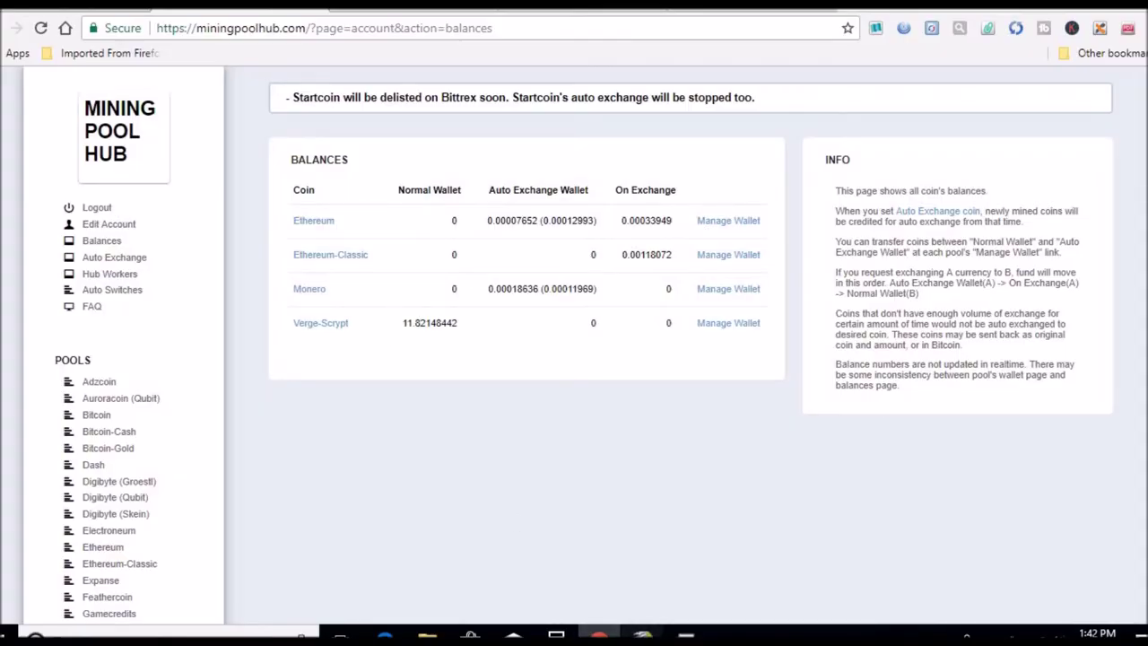
Return to the Week 5 sheet and select the Verge Coins Mined cell showing 500.
{"action": "left_click", "coordinate": [642, 635]}
{"action": "left_click", "coordinate": [550, 490]}
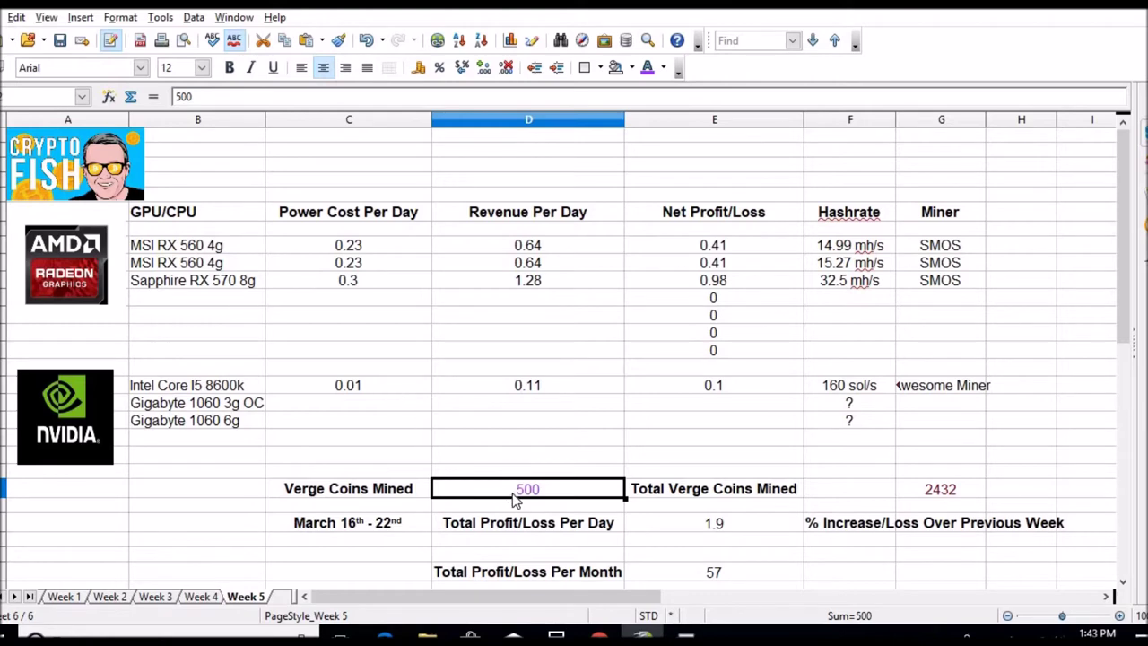
Overtype Verge Coins Mined with 511, bringing total Verge coins to 2432.
{"action": "type", "text": "511"}
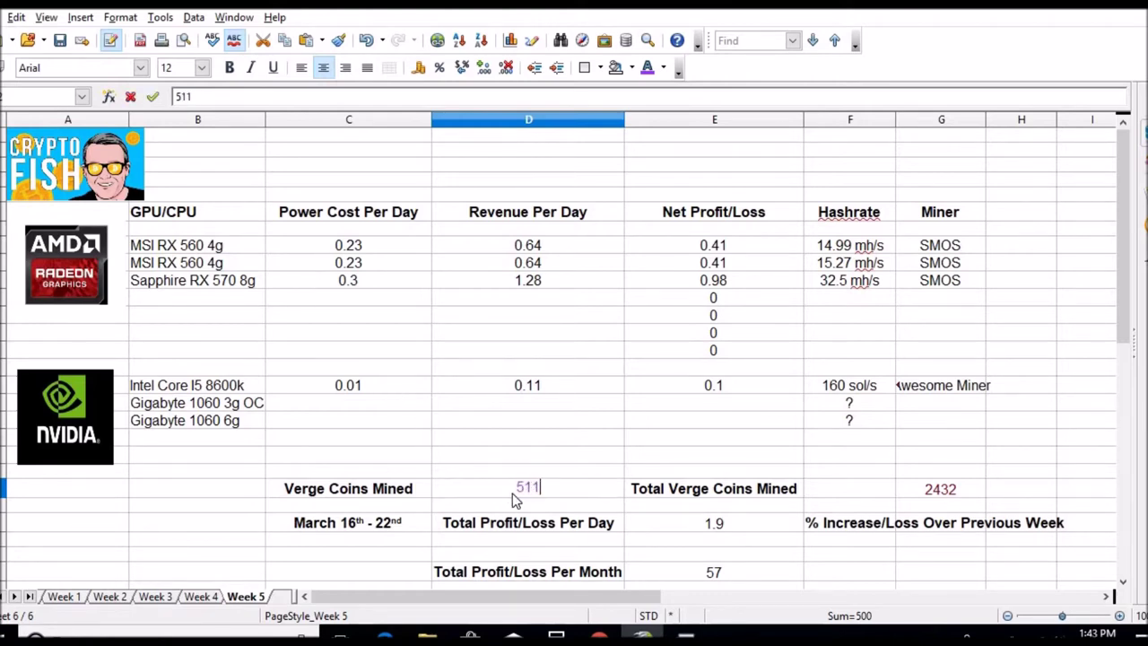
{"action": "key", "text": "Tab"}
{"action": "key", "text": "Tab"}
{"action": "key", "text": "Tab"}
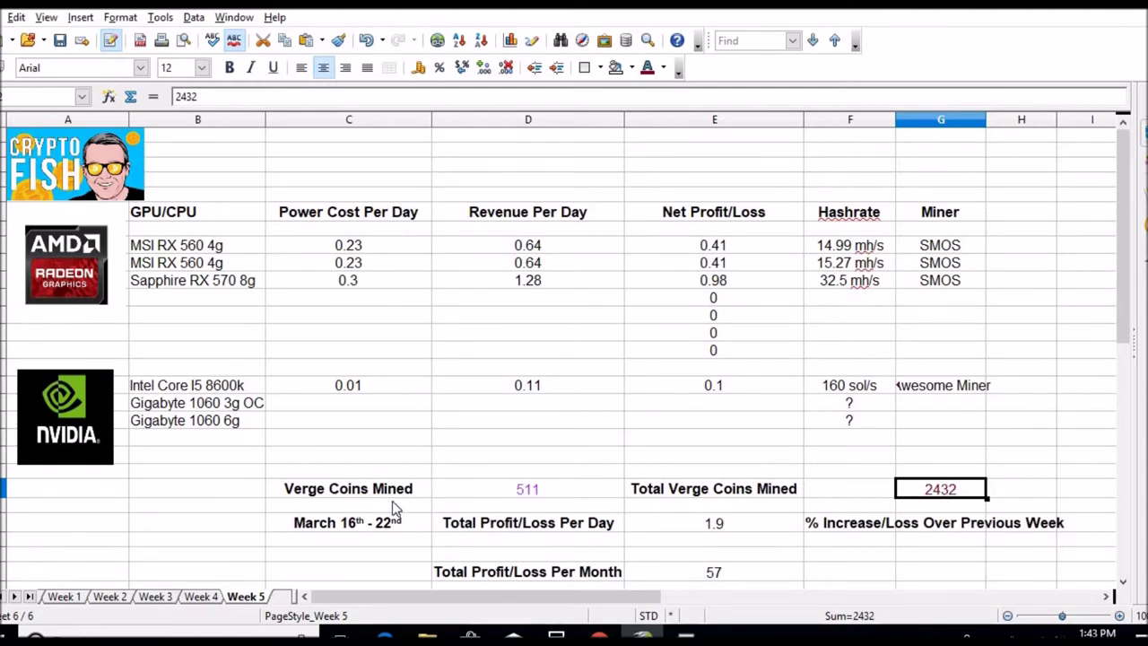
{"action": "left_click", "coordinate": [397, 528]}
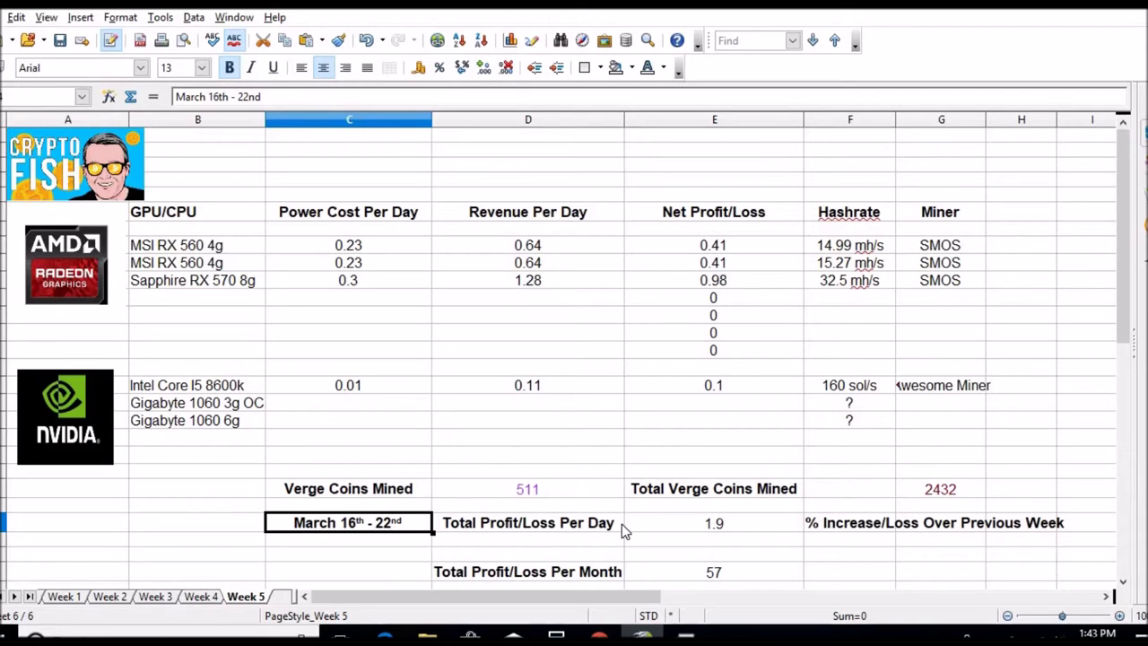
Compare the Week 4, 3 and 2 sheets with Week 5, then go back to pool balances.
{"action": "left_click", "coordinate": [201, 596]}
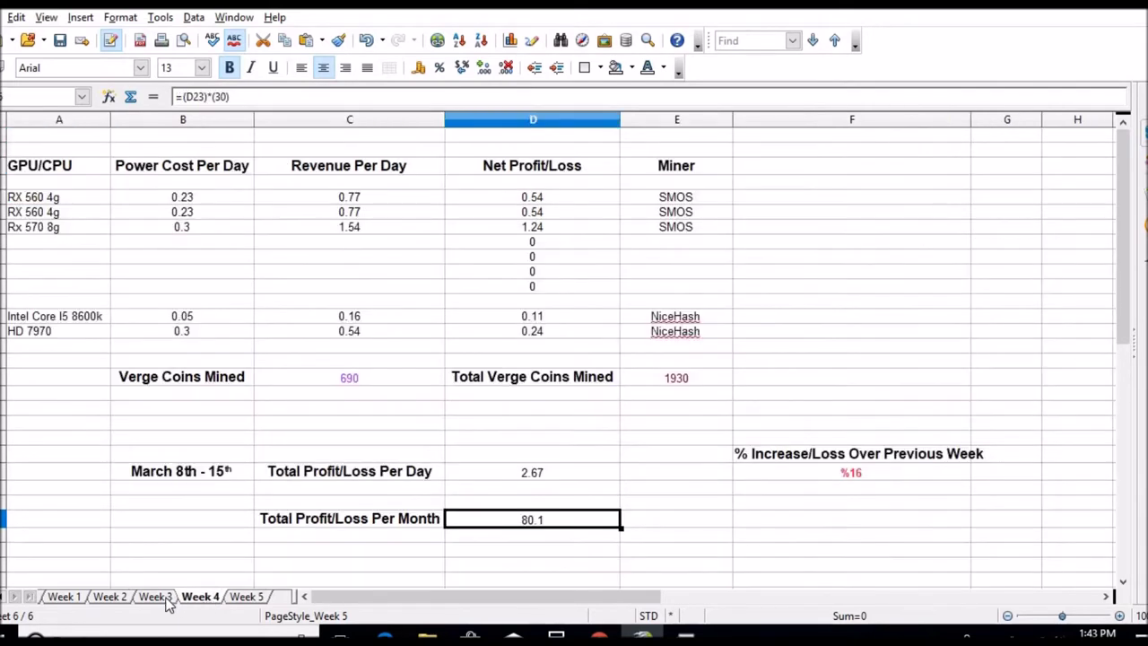
{"action": "left_click", "coordinate": [136, 599]}
{"action": "left_click", "coordinate": [154, 598]}
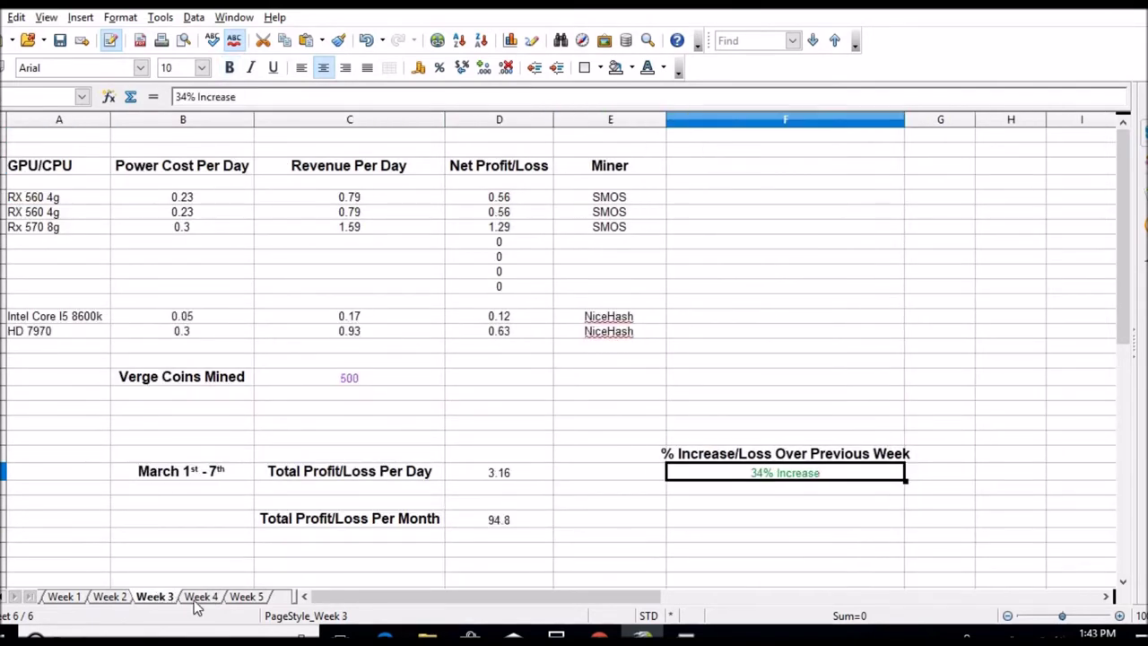
{"action": "left_click", "coordinate": [201, 599]}
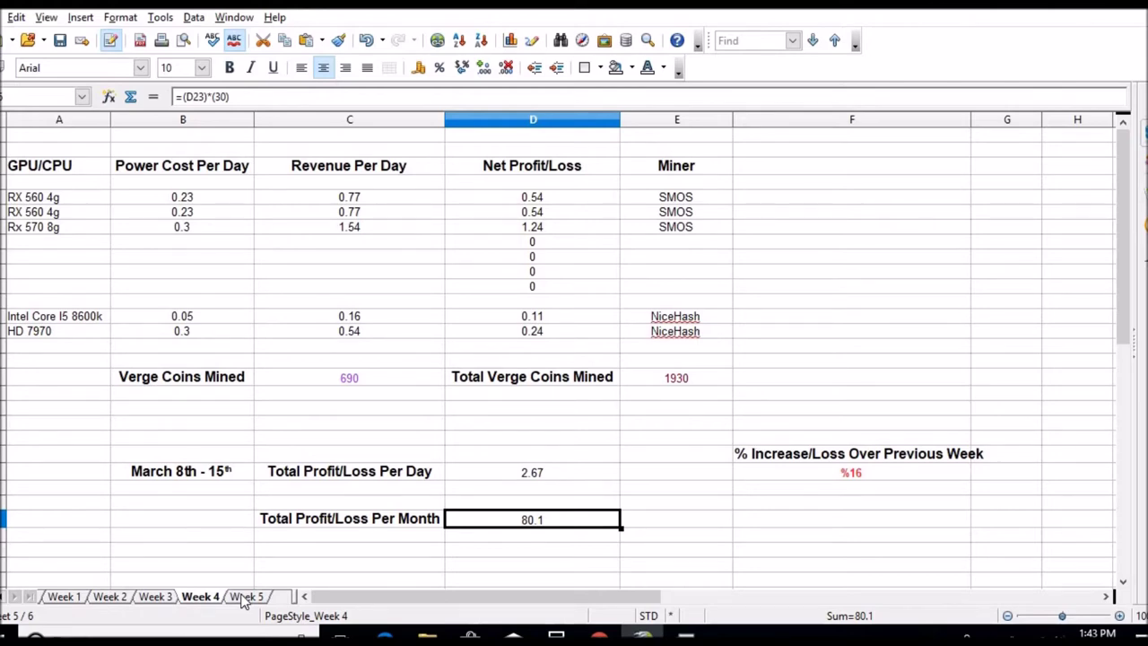
{"action": "left_click", "coordinate": [244, 597]}
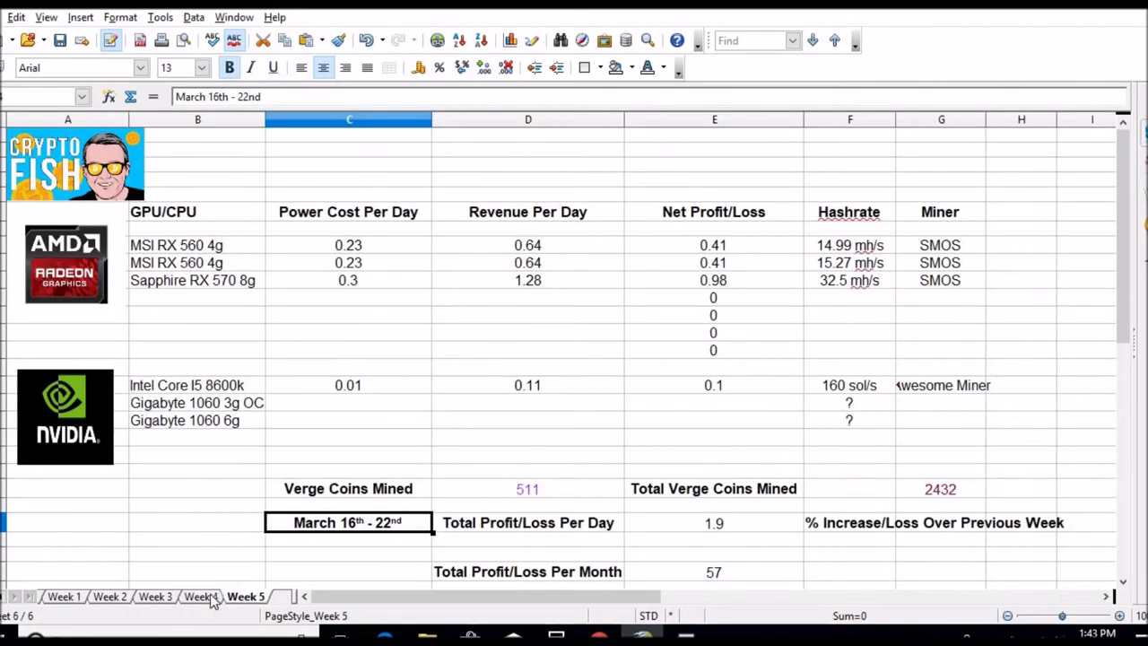
{"action": "left_click", "coordinate": [207, 596]}
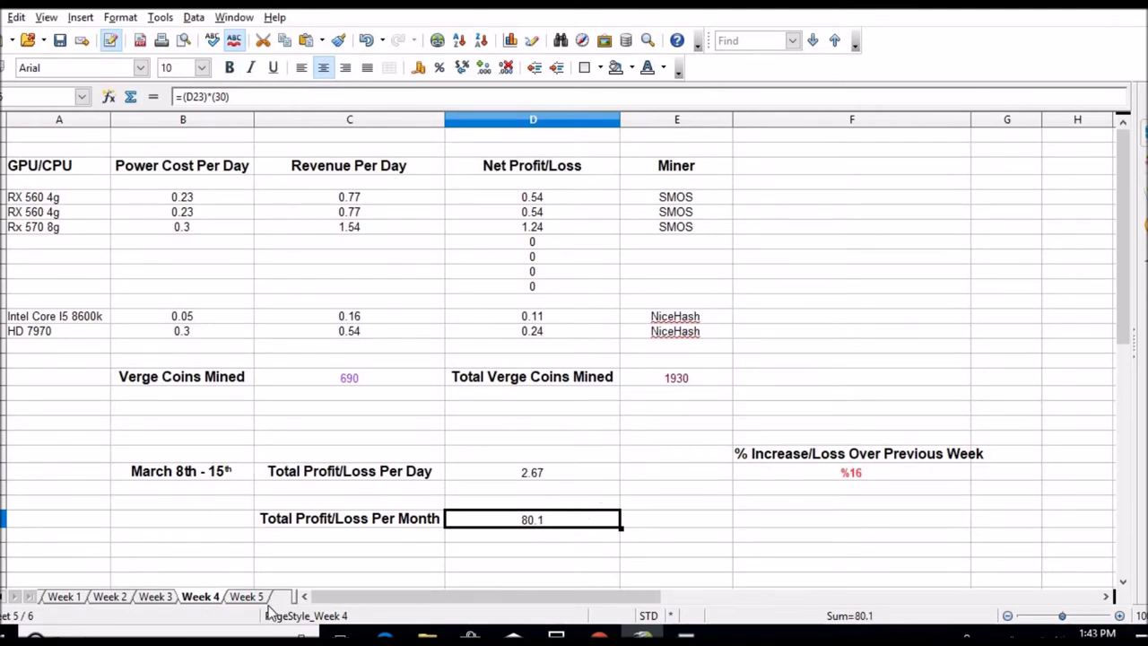
{"action": "left_click", "coordinate": [63, 332]}
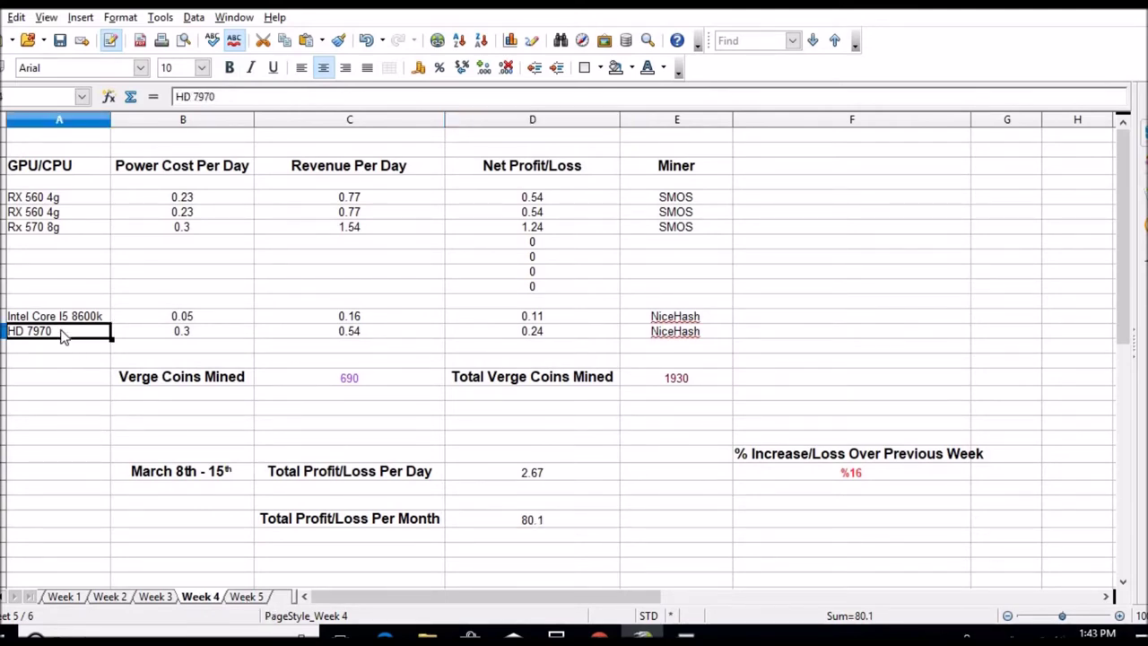
{"action": "left_click", "coordinate": [247, 596]}
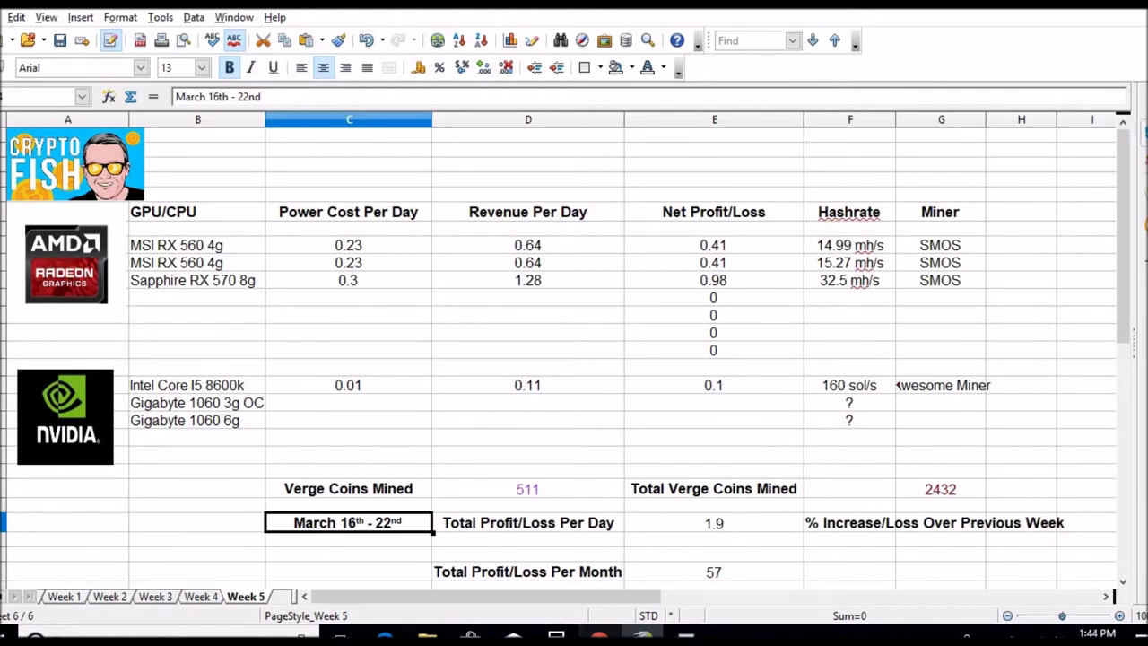
{"action": "left_click", "coordinate": [599, 635]}
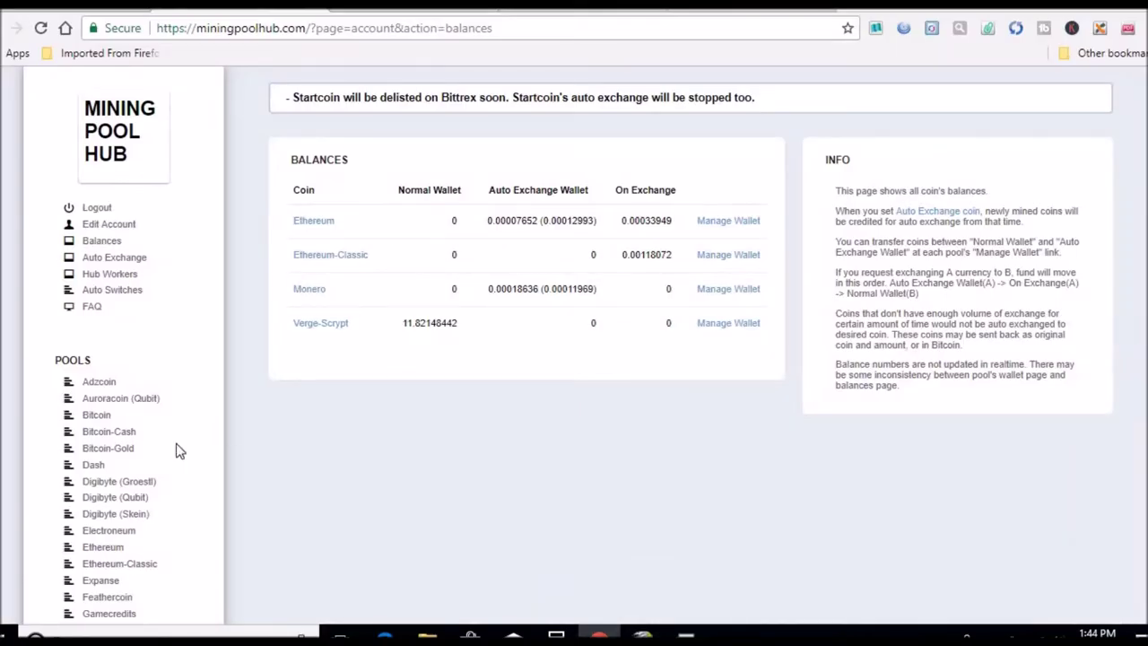
Open the Ethereum pool dashboard and highlight its 0.00482746 ETH last-24-hours credit.
{"action": "left_click", "coordinate": [103, 548]}
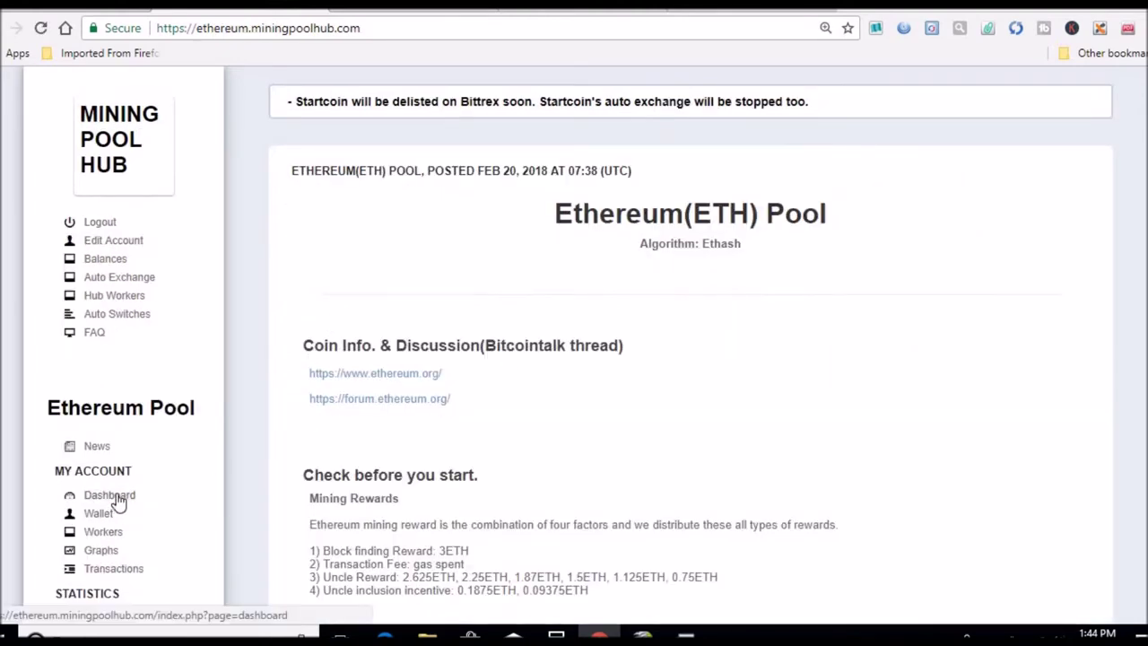
{"action": "left_click", "coordinate": [112, 498]}
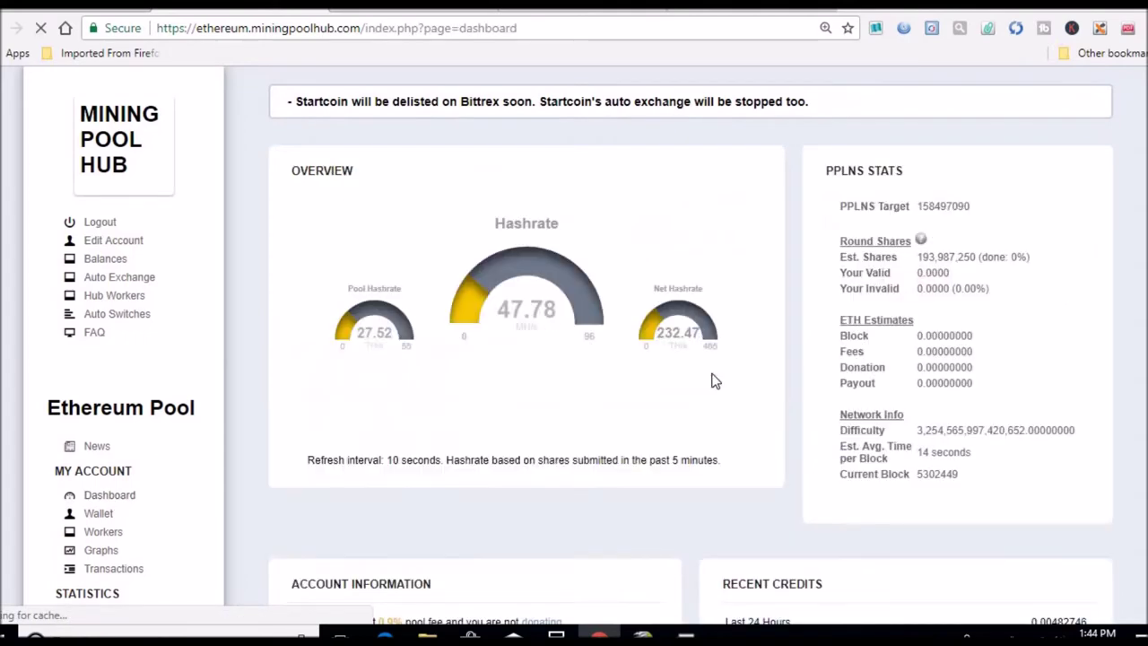
{"action": "scroll", "coordinate": [580, 345], "scroll_direction": "down", "scroll_amount": 5}
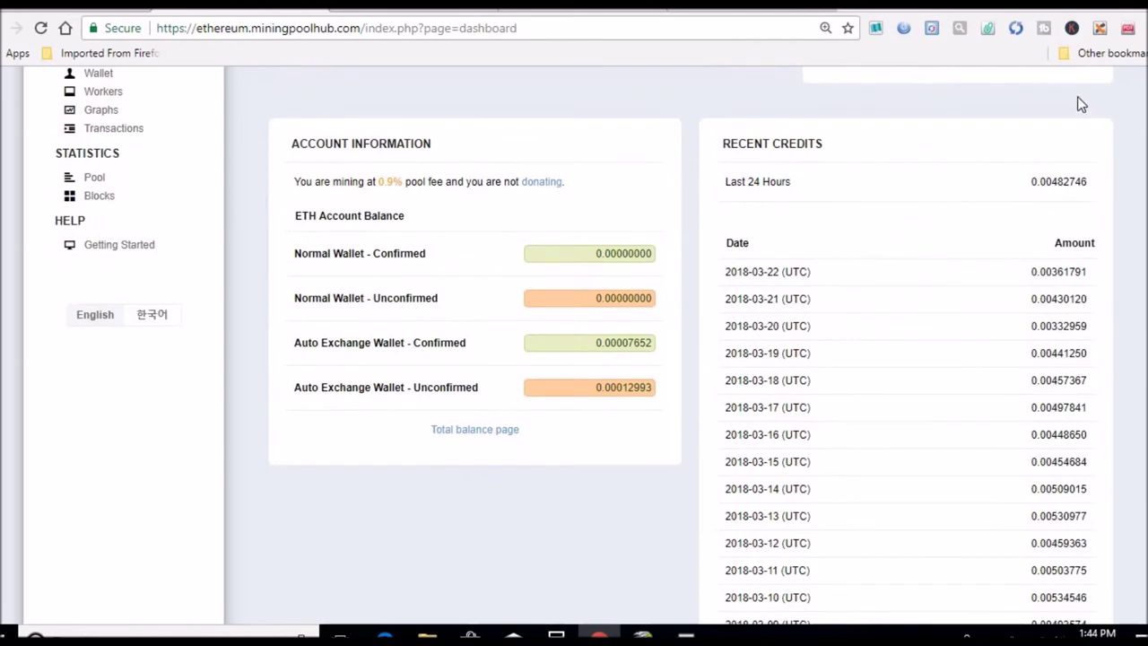
{"action": "left_click_drag", "start_coordinate": [1090, 181], "coordinate": [1058, 179]}
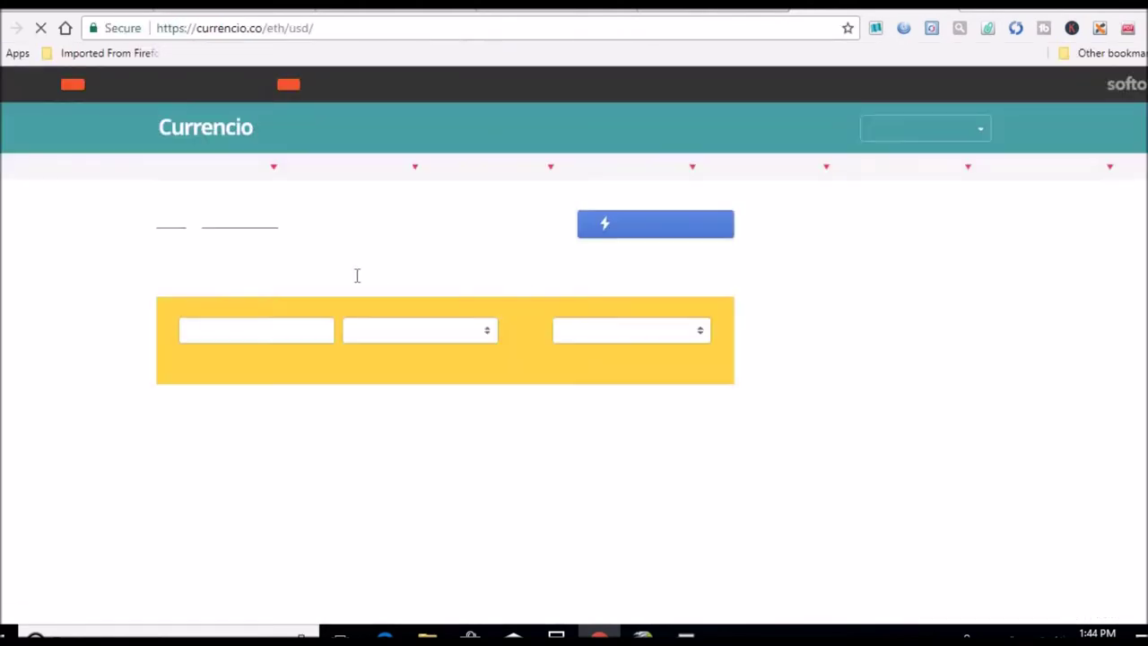
Convert 0.00482746 ETH to US dollars on Currencio, giving 2.56 USD.
{"action": "double_click", "coordinate": [266, 332]}
{"action": "type", "text": ".00482746"}
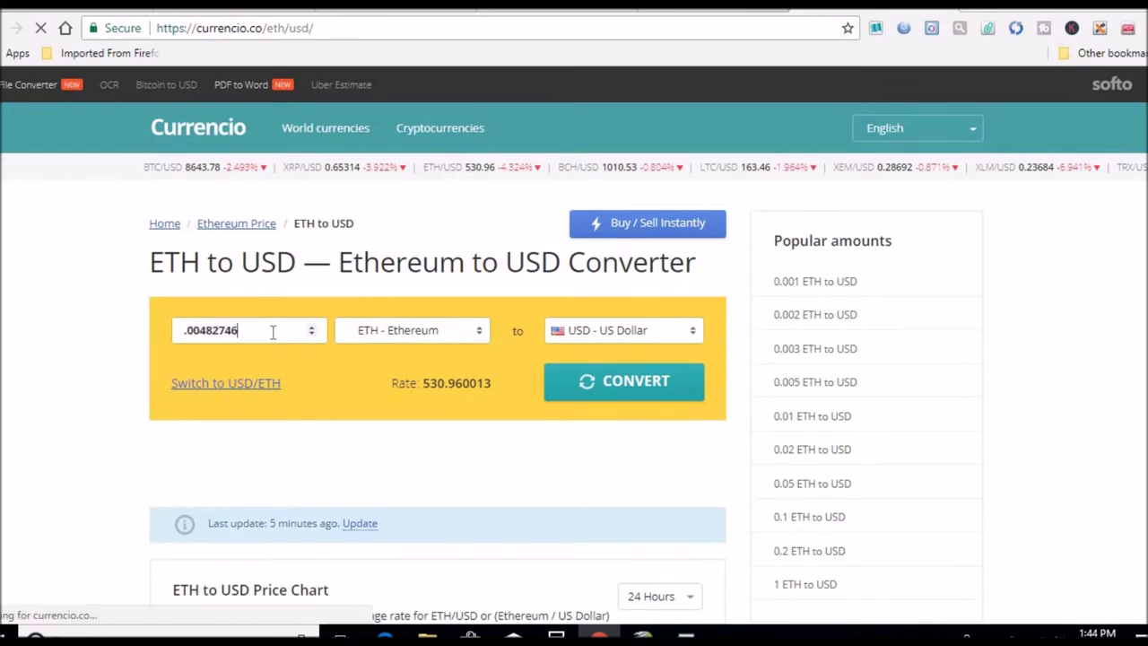
{"action": "left_click", "coordinate": [591, 383]}
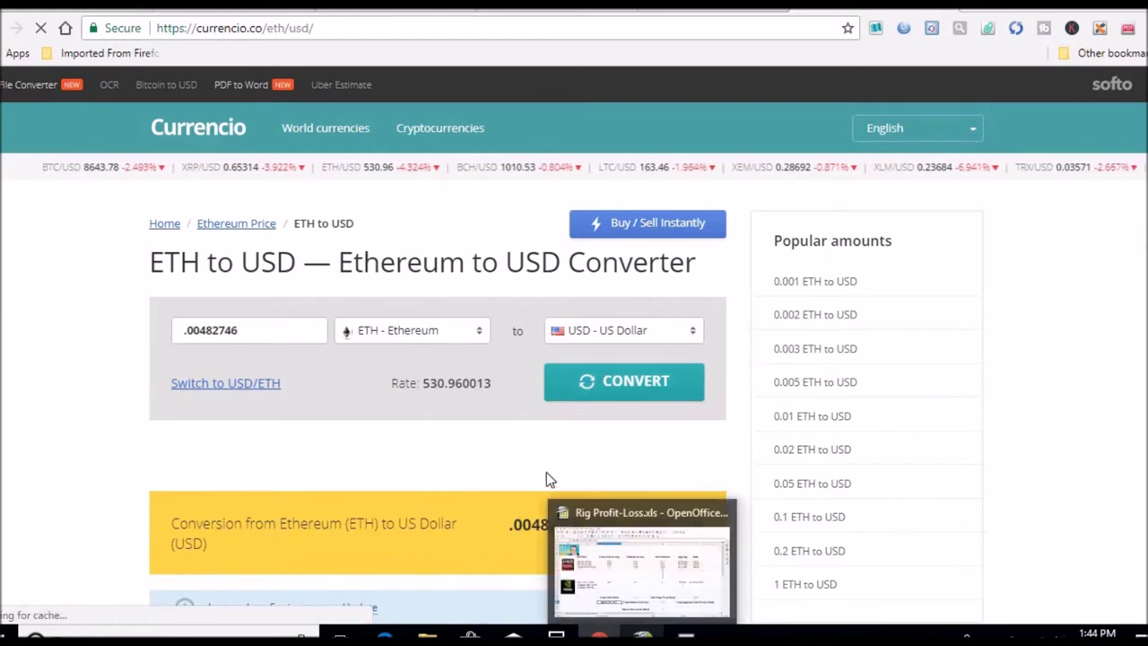
Note 2.56 in the Calculator and return to the Mining Pool Hub dashboard.
{"action": "left_click", "coordinate": [588, 561]}
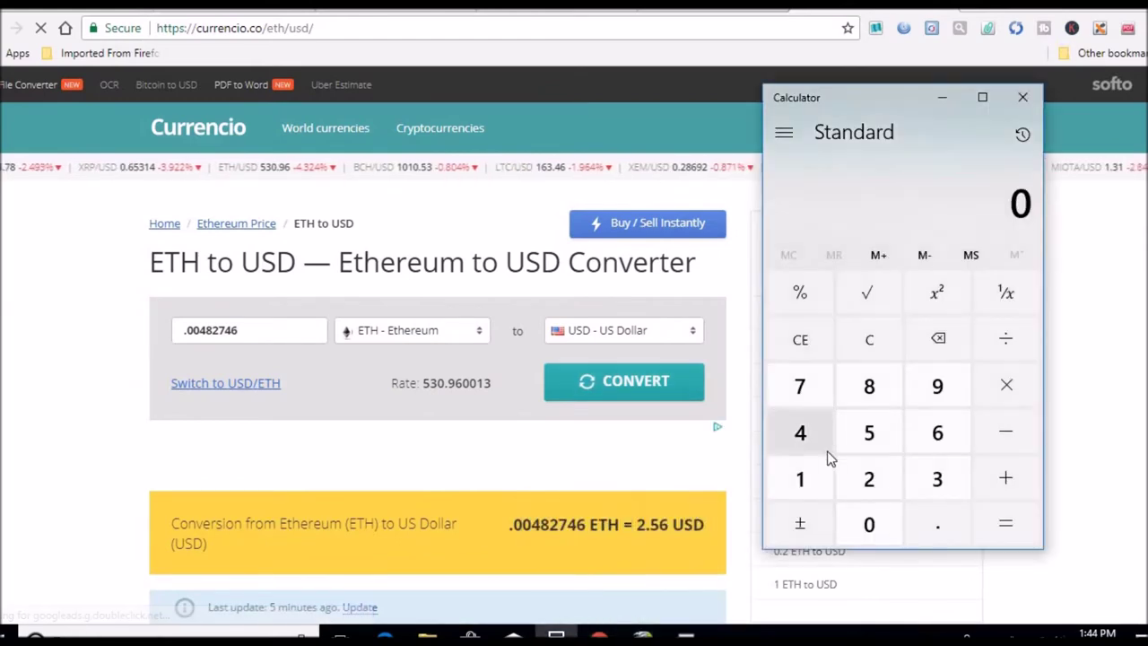
{"action": "left_click", "coordinate": [875, 476]}
{"action": "left_click", "coordinate": [930, 525]}
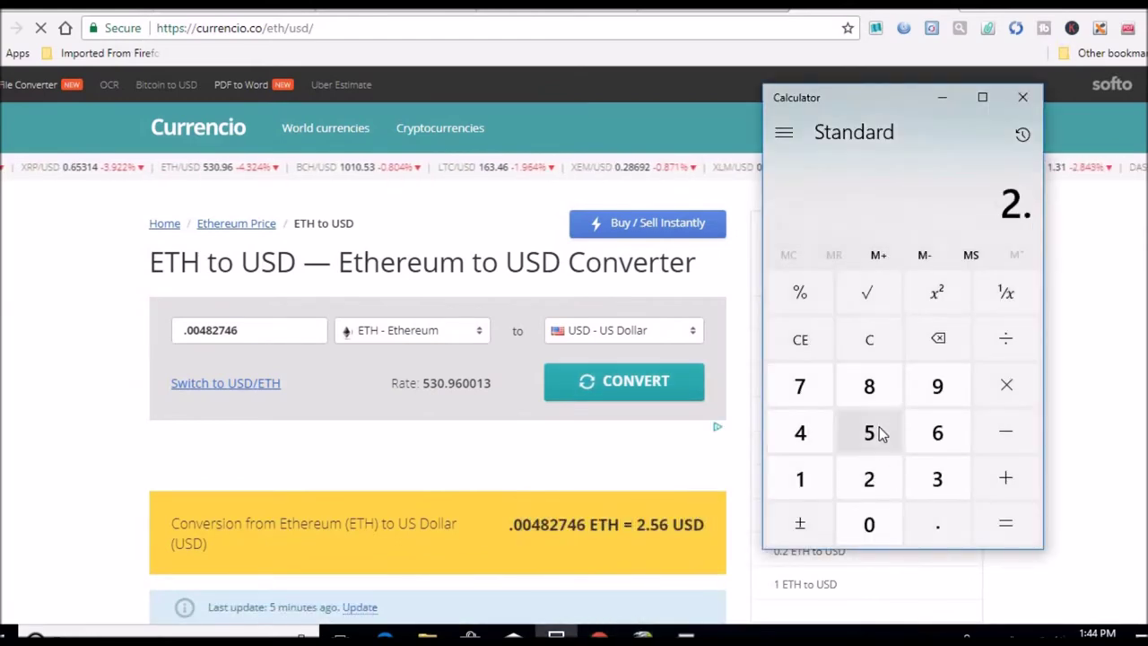
{"action": "left_click", "coordinate": [870, 433]}
{"action": "left_click", "coordinate": [929, 435]}
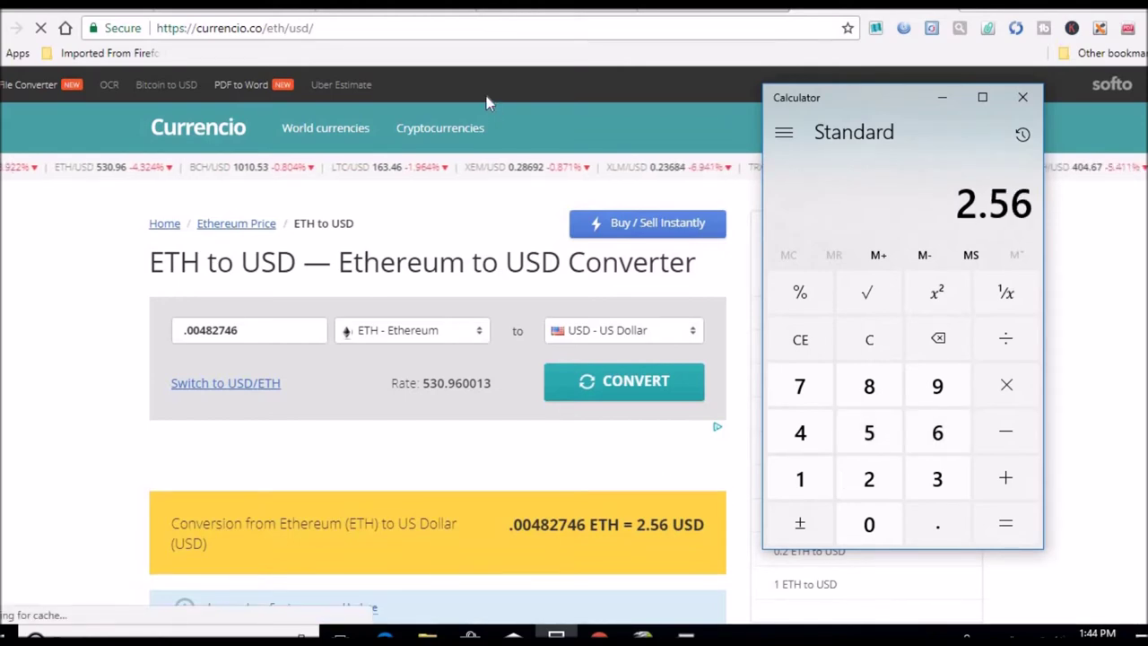
{"action": "key", "text": "alt+Tab"}
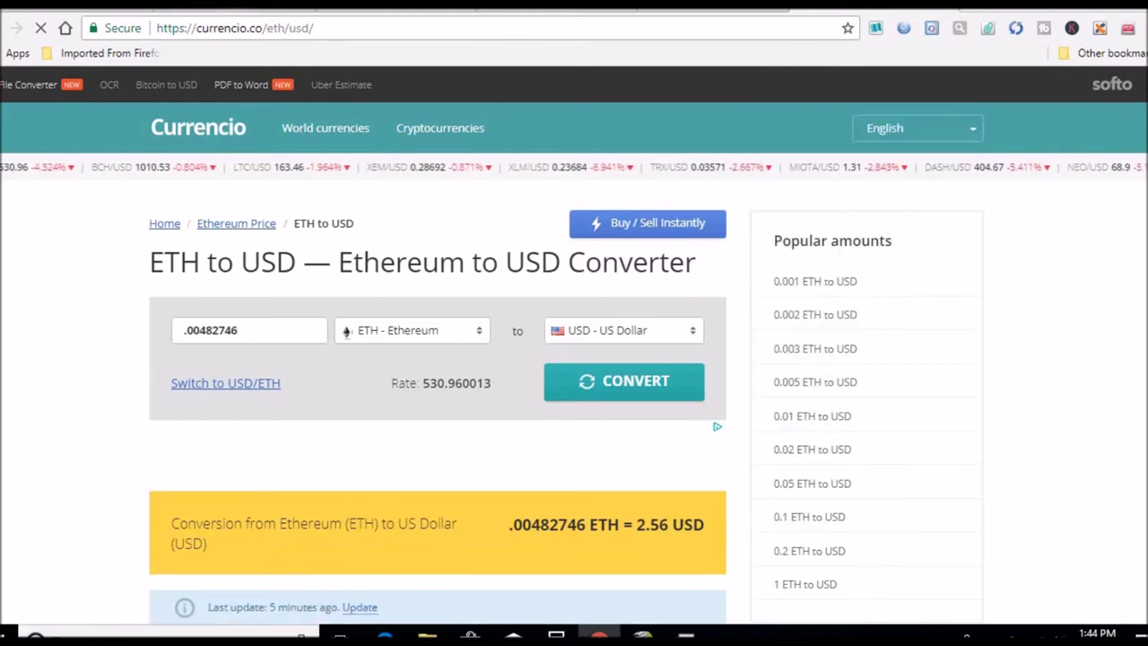
{"action": "key", "text": "ctrl+Tab"}
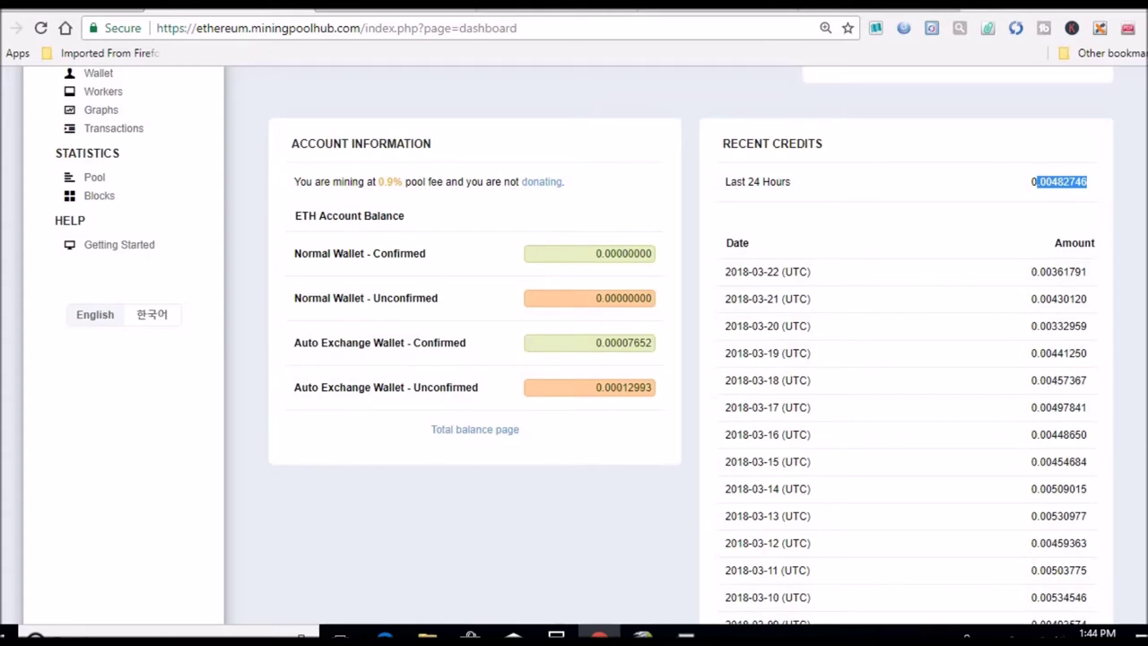
Go from the Mining Pool Hub home page to the Ethereum-Classic dashboard and highlight its 0.00618039 ETC credit.
{"action": "scroll", "coordinate": [583, 346], "scroll_direction": "up", "scroll_amount": 5}
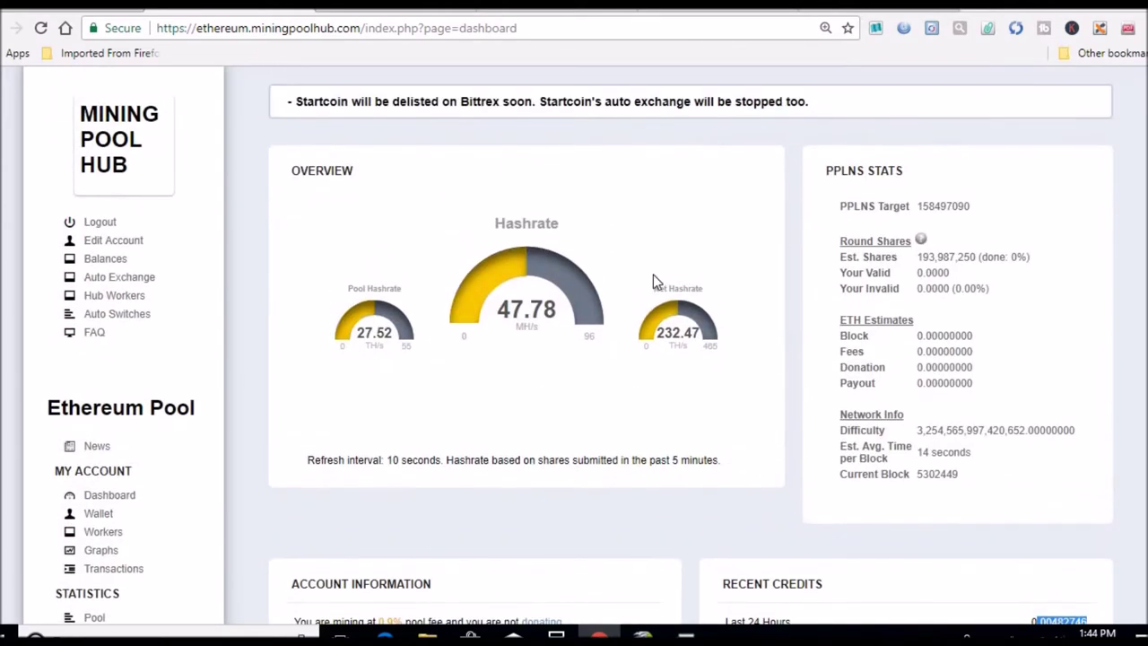
{"action": "left_click", "coordinate": [117, 178]}
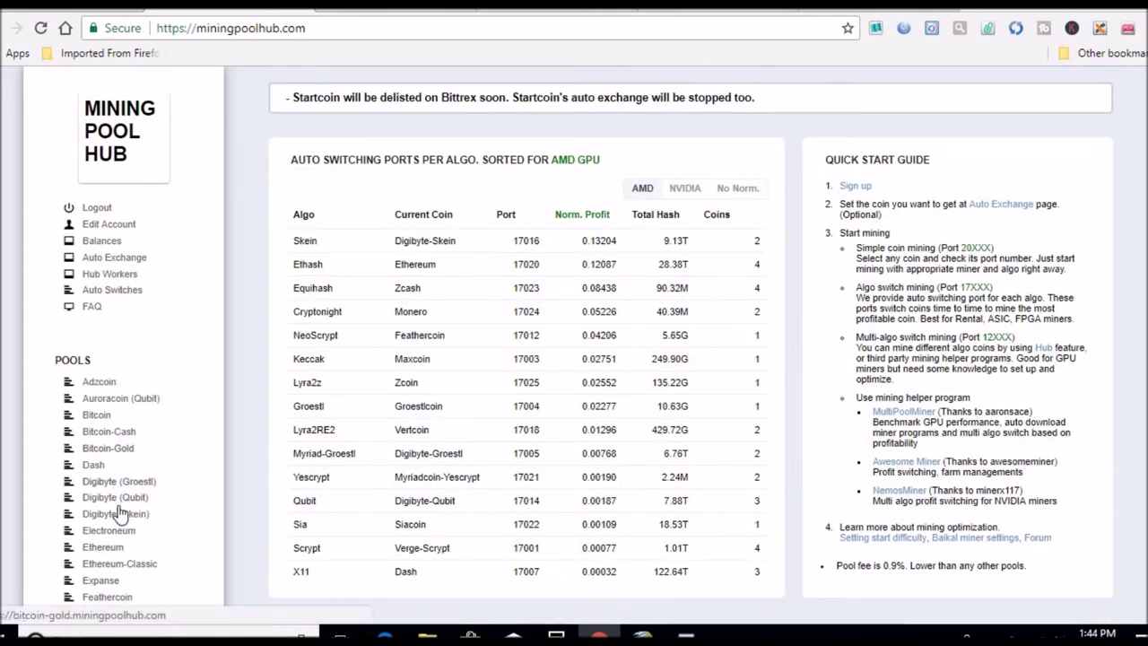
{"action": "left_click", "coordinate": [119, 563]}
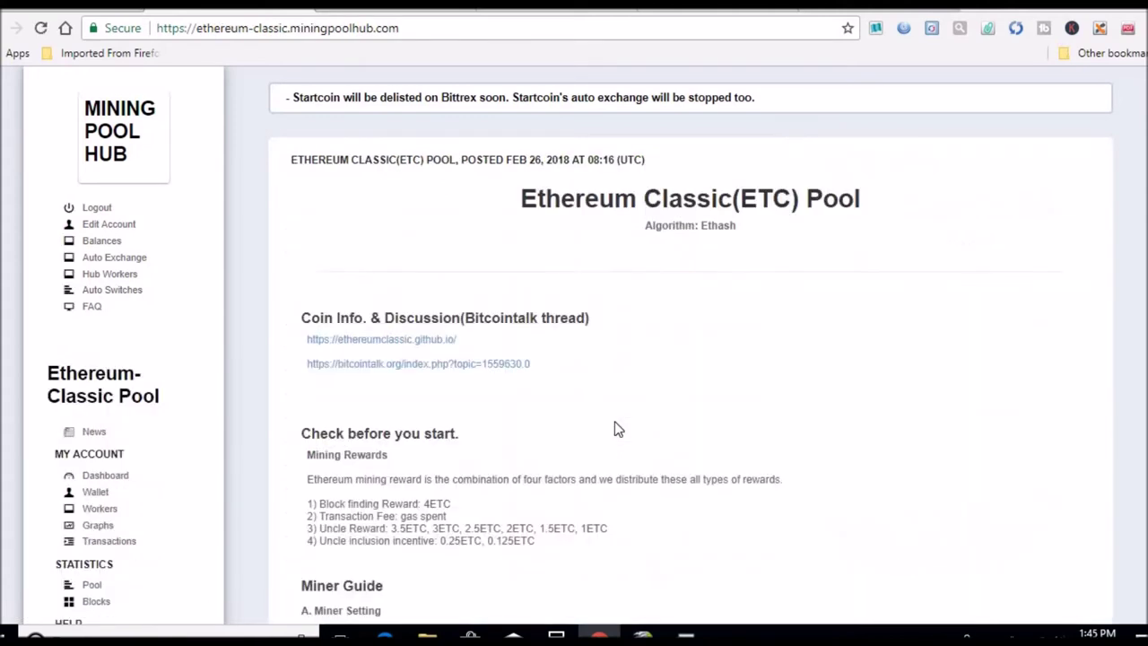
{"action": "left_click", "coordinate": [117, 476]}
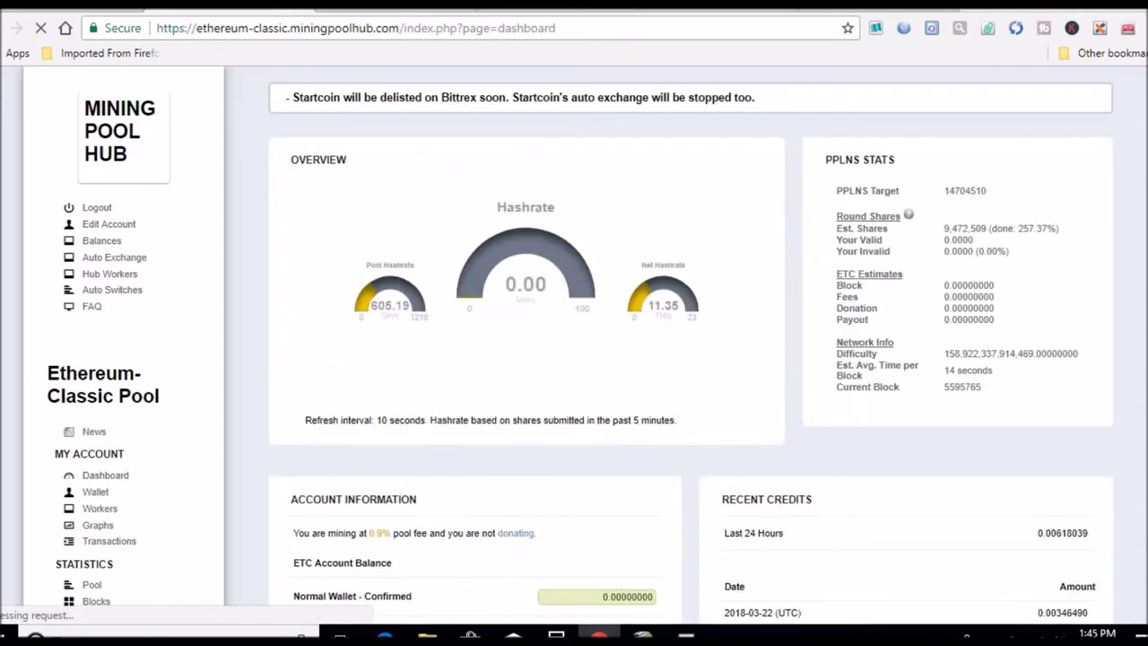
{"action": "scroll", "coordinate": [965, 305], "scroll_direction": "down", "scroll_amount": 1}
{"action": "scroll", "coordinate": [1086, 176], "scroll_direction": "down", "scroll_amount": 3}
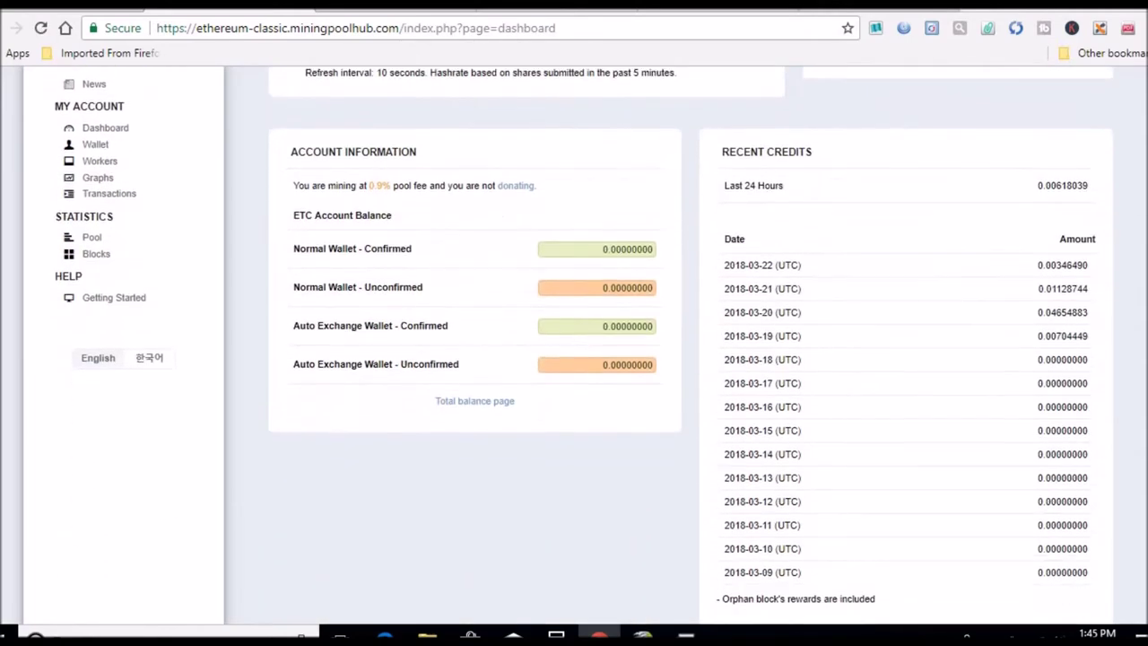
{"action": "left_click_drag", "start_coordinate": [1061, 187], "coordinate": [1044, 191]}
Open Currencio's ETC-to-USD converter and convert 0.00618039 ETC, giving 0.12 USD.
{"action": "left_click", "coordinate": [584, 6]}
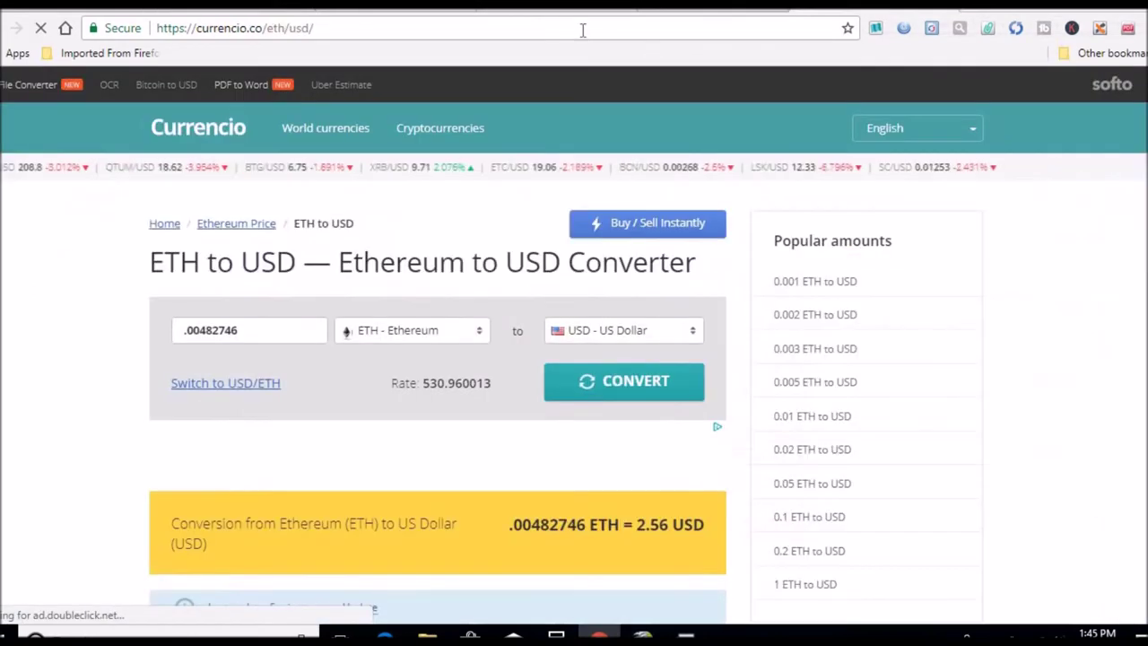
{"action": "left_click", "coordinate": [583, 31]}
{"action": "type", "text": "cu"}
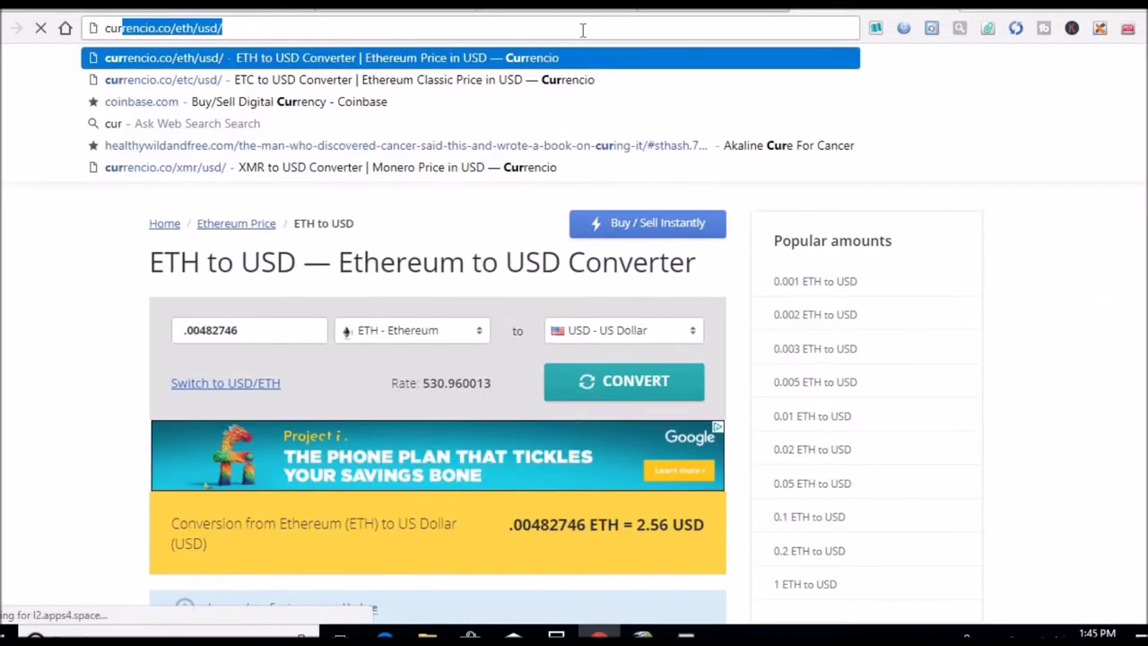
{"action": "type", "text": "rr"}
{"action": "left_click", "coordinate": [532, 87]}
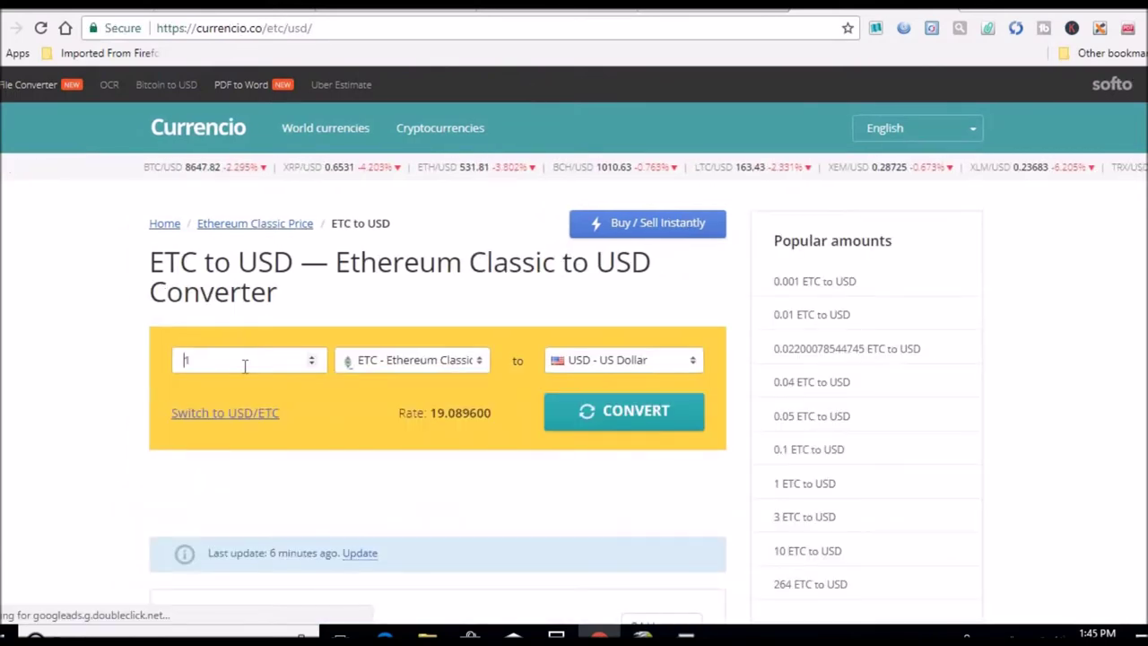
{"action": "type", "text": ".00618039"}
{"action": "left_click", "coordinate": [613, 418]}
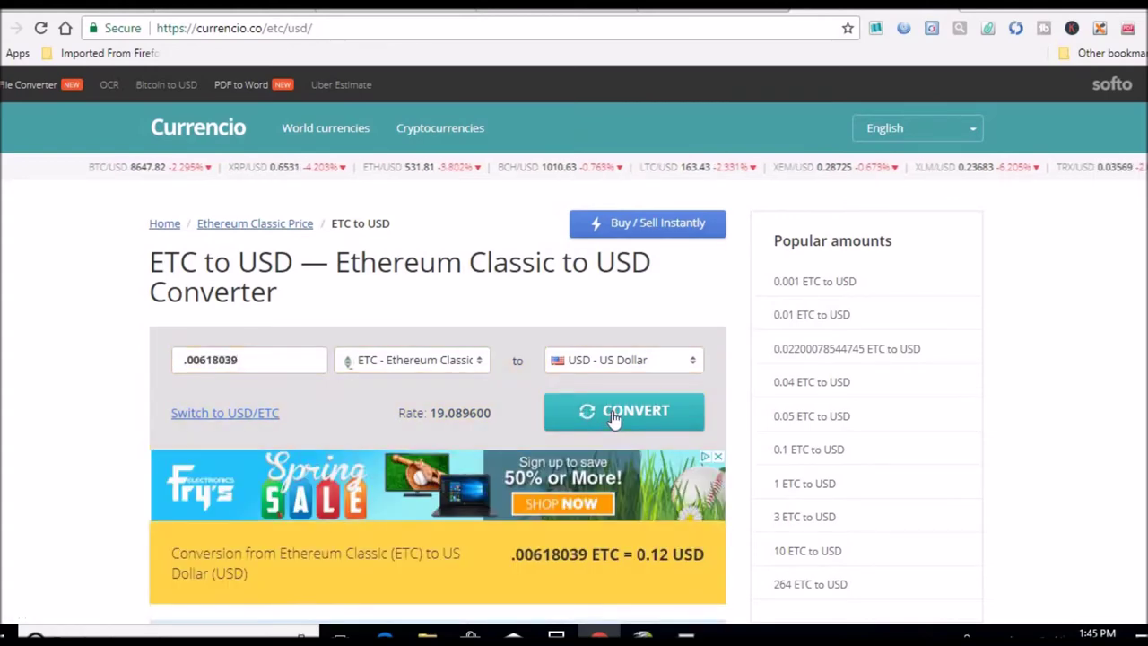
Add 0.12 to 2.56 in Calculator for 2.68, then return to cell D5 on Week 5.
{"action": "left_click", "coordinate": [583, 601]}
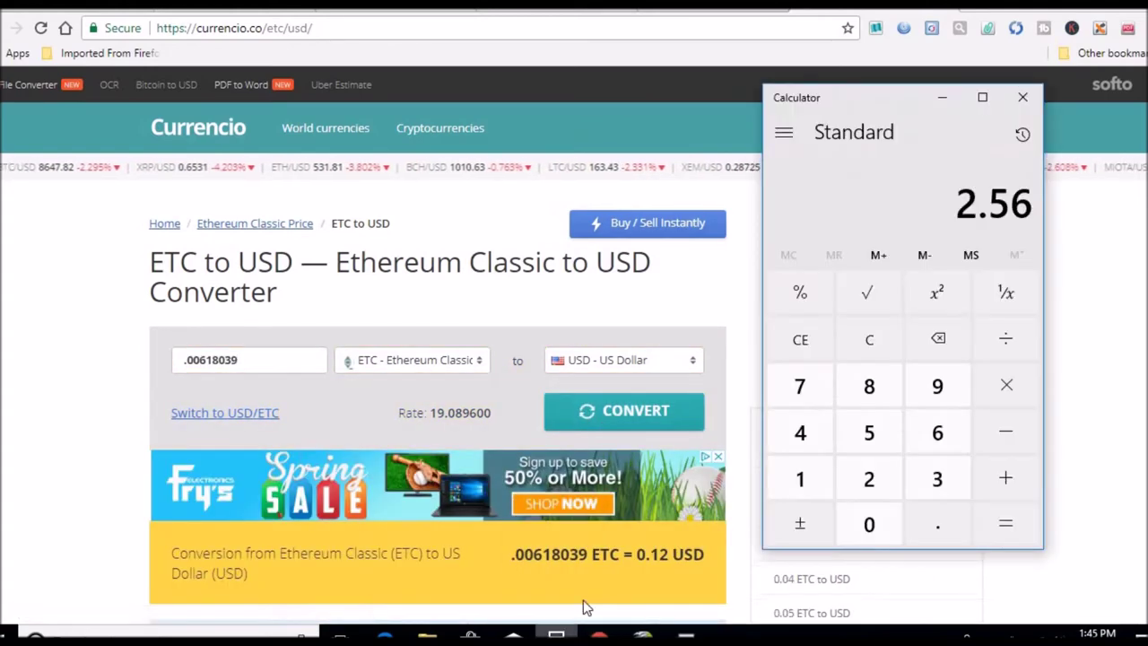
{"action": "left_click", "coordinate": [996, 479]}
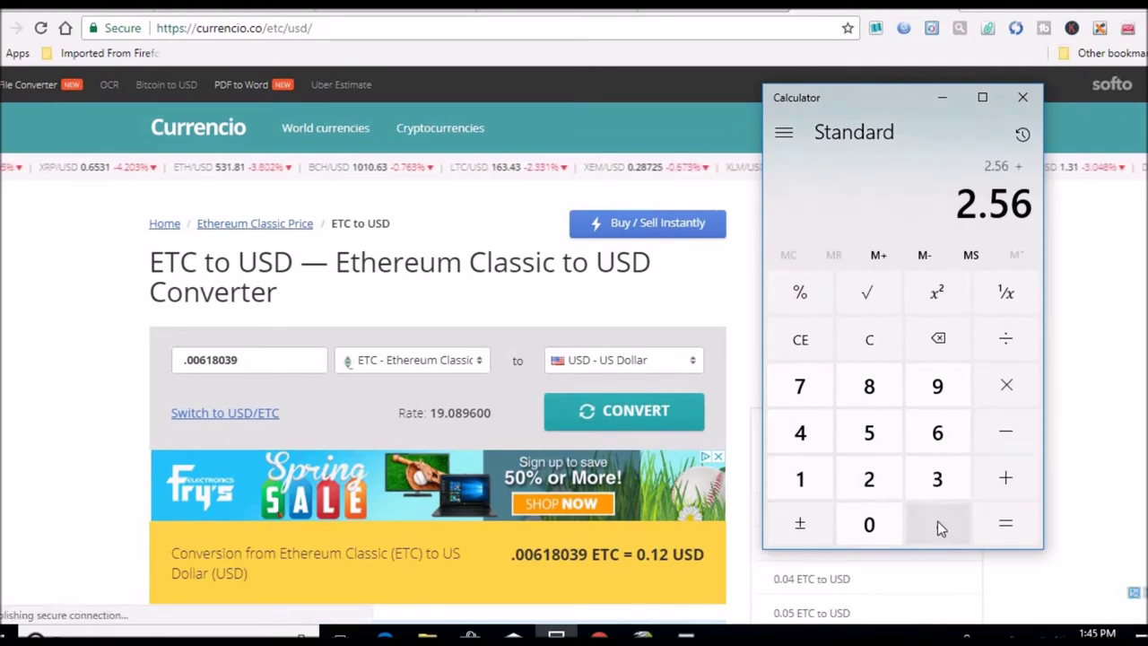
{"action": "left_click", "coordinate": [938, 523]}
{"action": "left_click", "coordinate": [817, 482]}
{"action": "left_click", "coordinate": [857, 483]}
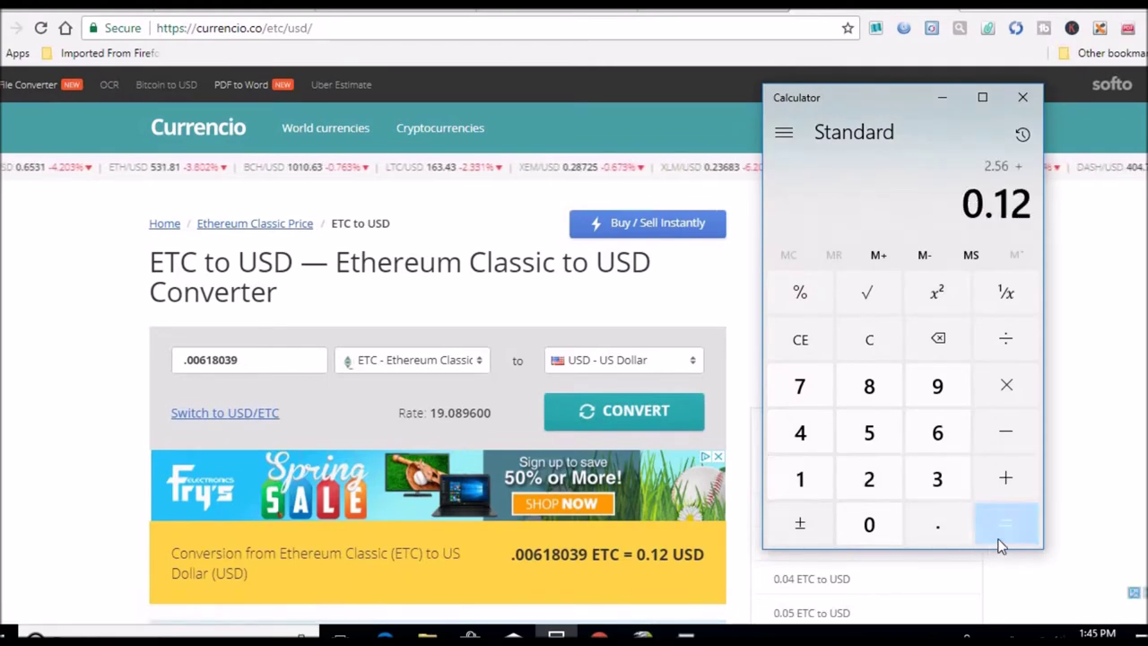
{"action": "left_click", "coordinate": [1003, 529]}
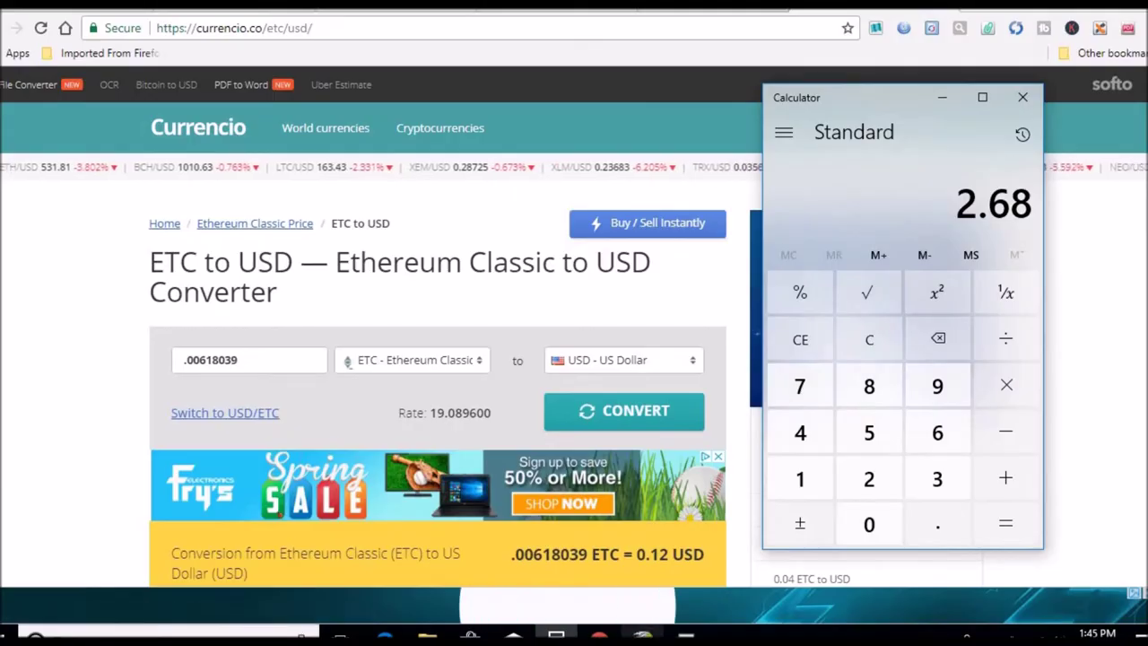
{"action": "left_click", "coordinate": [646, 610]}
{"action": "left_click", "coordinate": [560, 267]}
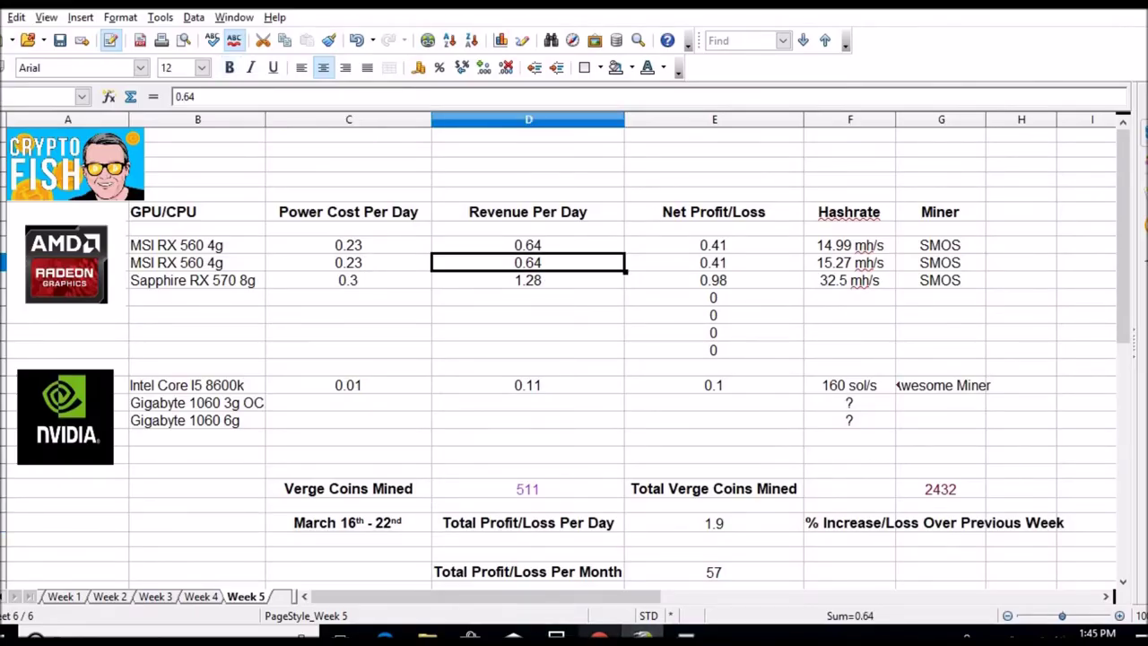
Halve 2.68 in Calculator and enter 1.34 as the Sapphire RX 570 daily revenue in D6.
{"action": "left_click", "coordinate": [554, 631]}
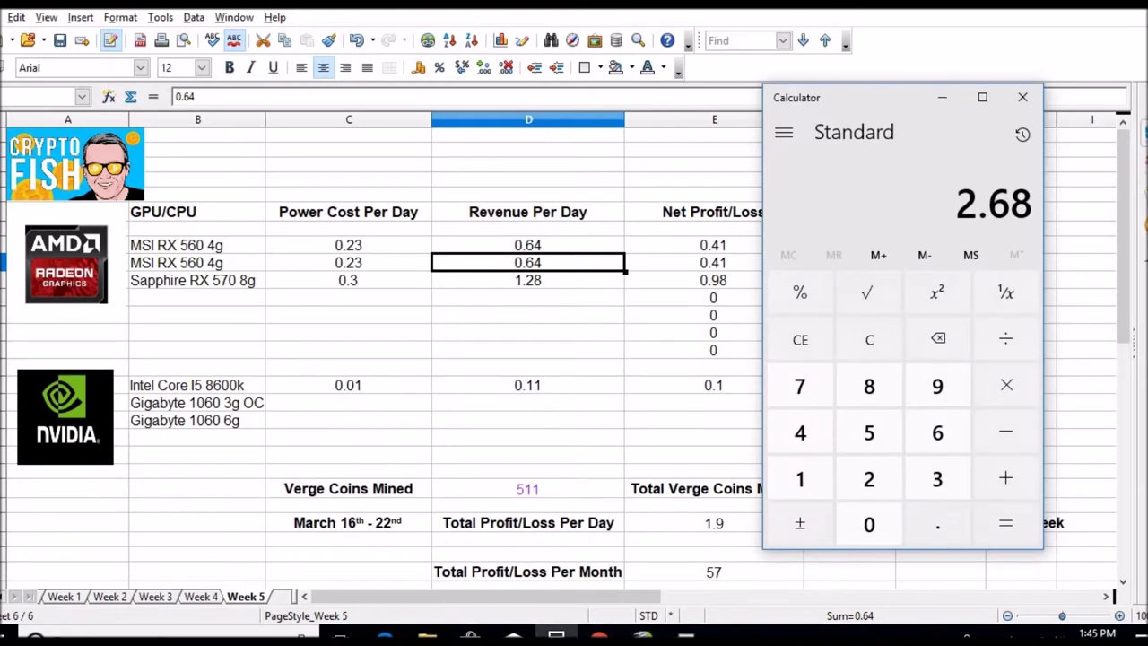
{"action": "left_click", "coordinate": [1005, 332]}
{"action": "left_click", "coordinate": [869, 479]}
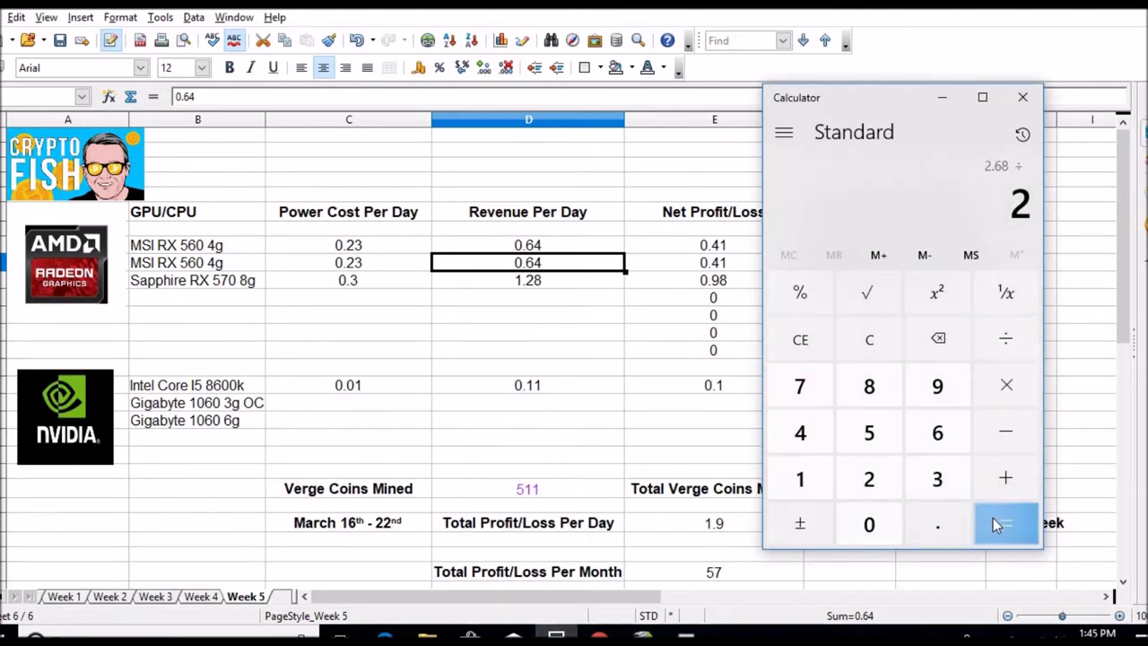
{"action": "left_click", "coordinate": [993, 518]}
{"action": "left_click", "coordinate": [554, 285]}
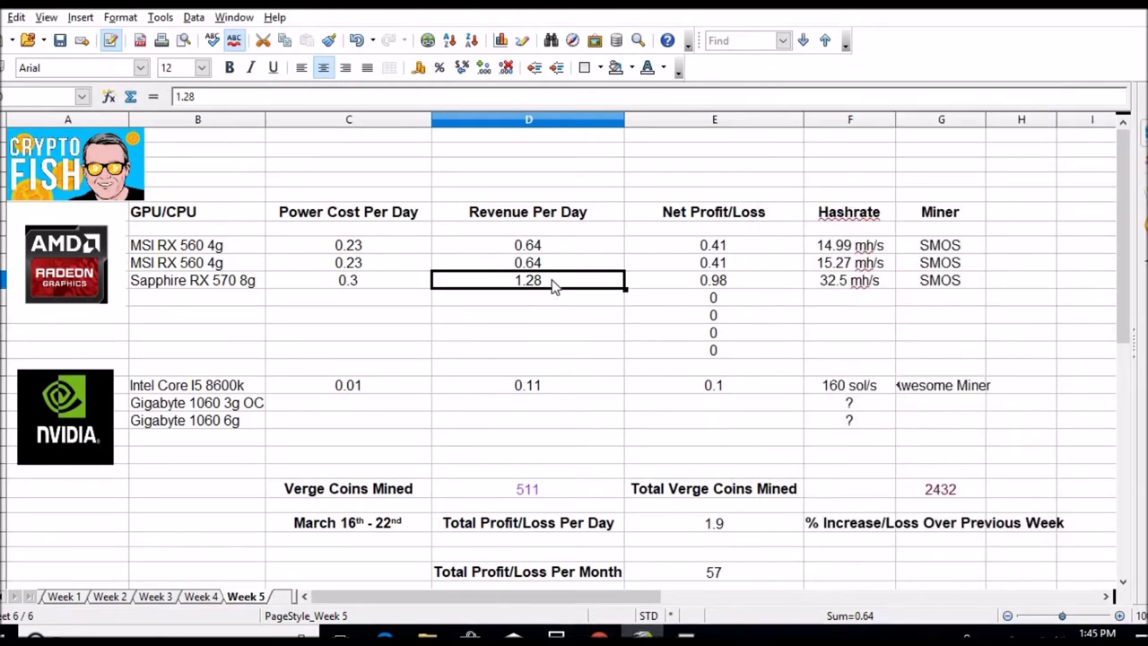
{"action": "type", "text": "1.34"}
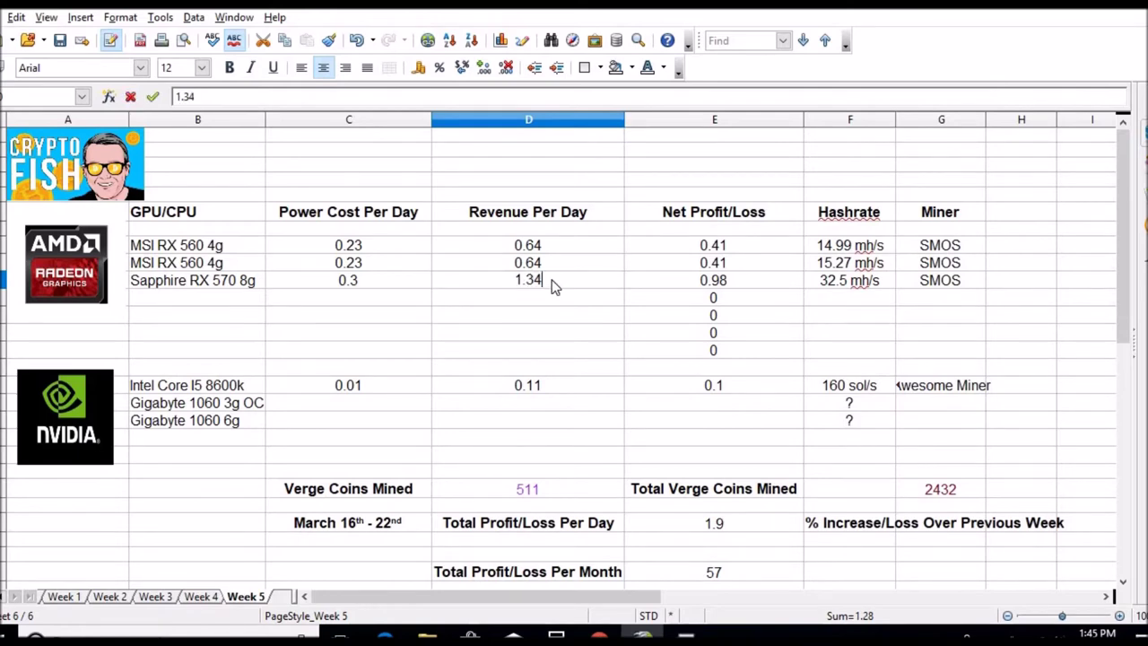
{"action": "key", "text": "Return"}
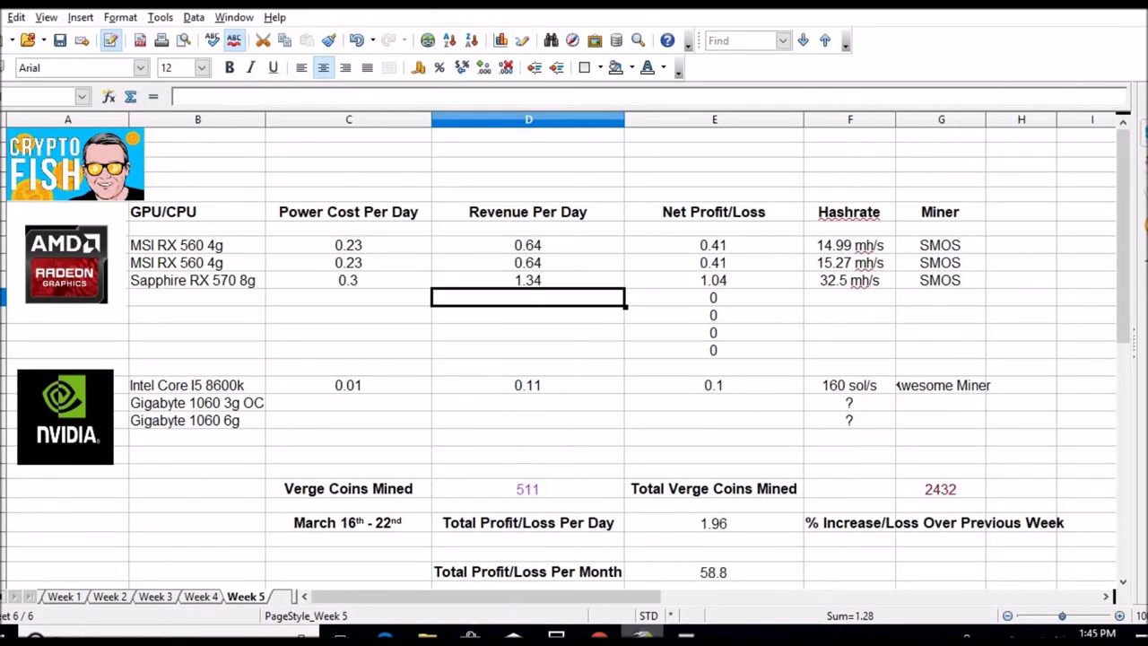
Halve 1.34 and enter 0.67 as the daily revenue in both MSI RX 560 rows.
{"action": "mouse_move", "coordinate": [557, 637]}
{"action": "left_click", "coordinate": [596, 570]}
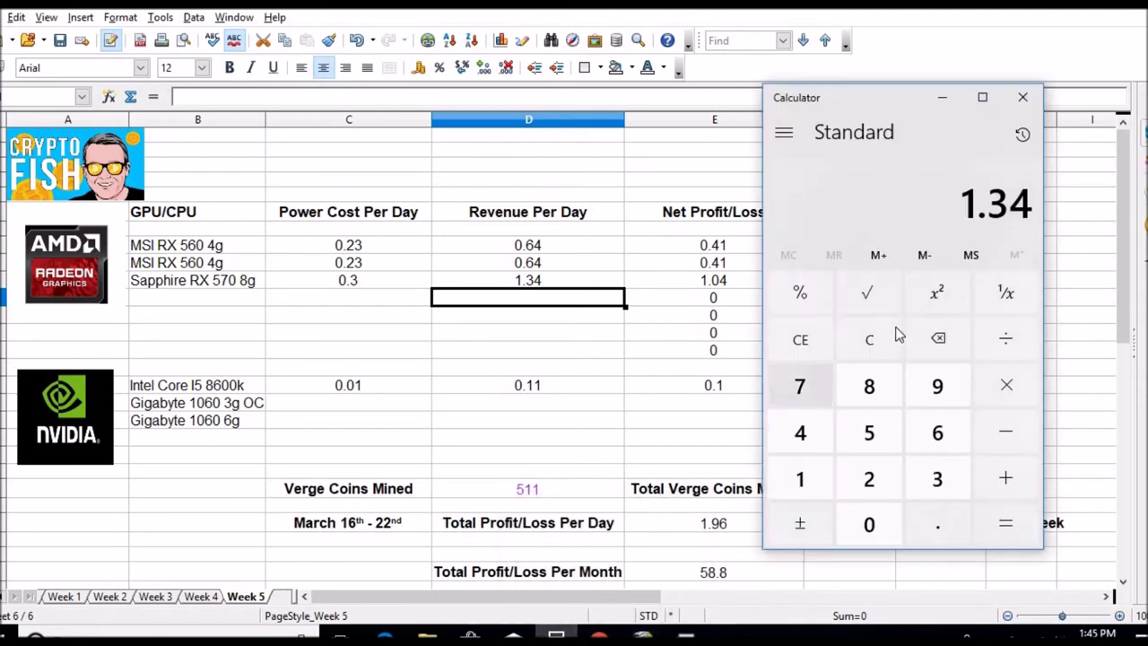
{"action": "left_click", "coordinate": [1015, 338]}
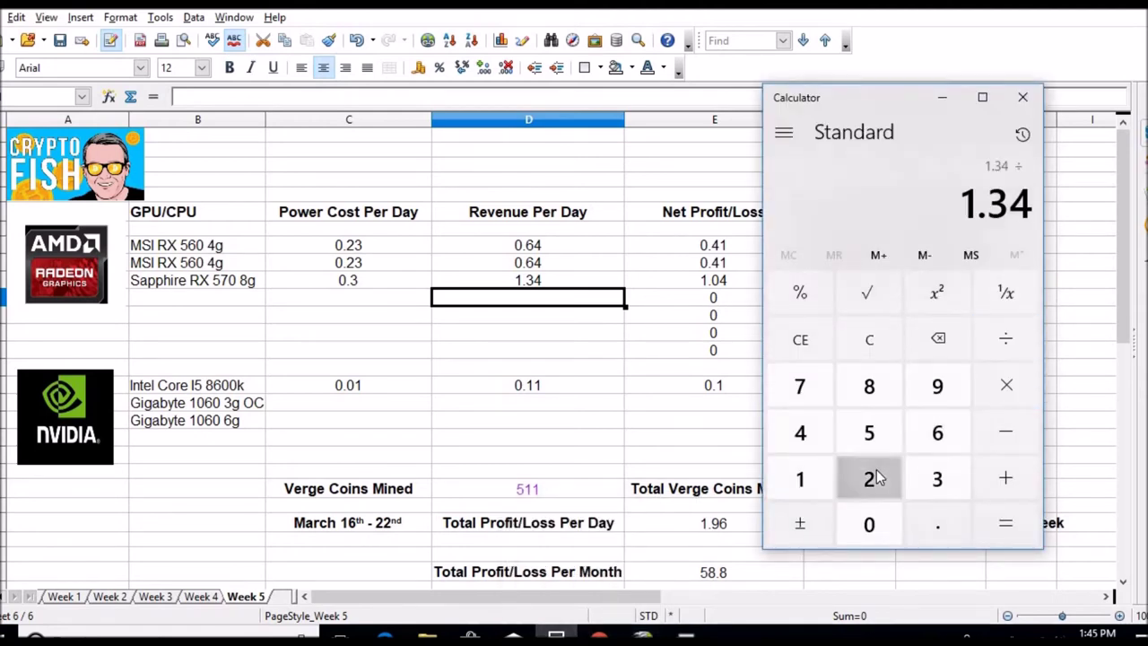
{"action": "left_click", "coordinate": [876, 476]}
{"action": "left_click", "coordinate": [1006, 524]}
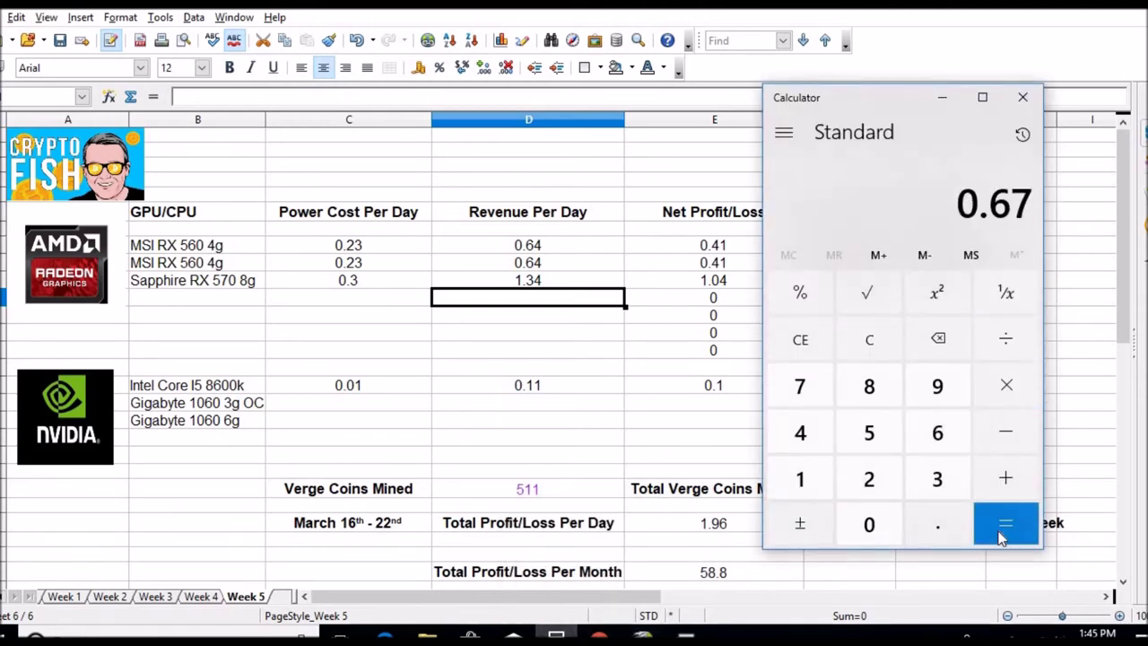
{"action": "left_click", "coordinate": [577, 247]}
{"action": "type", "text": "."}
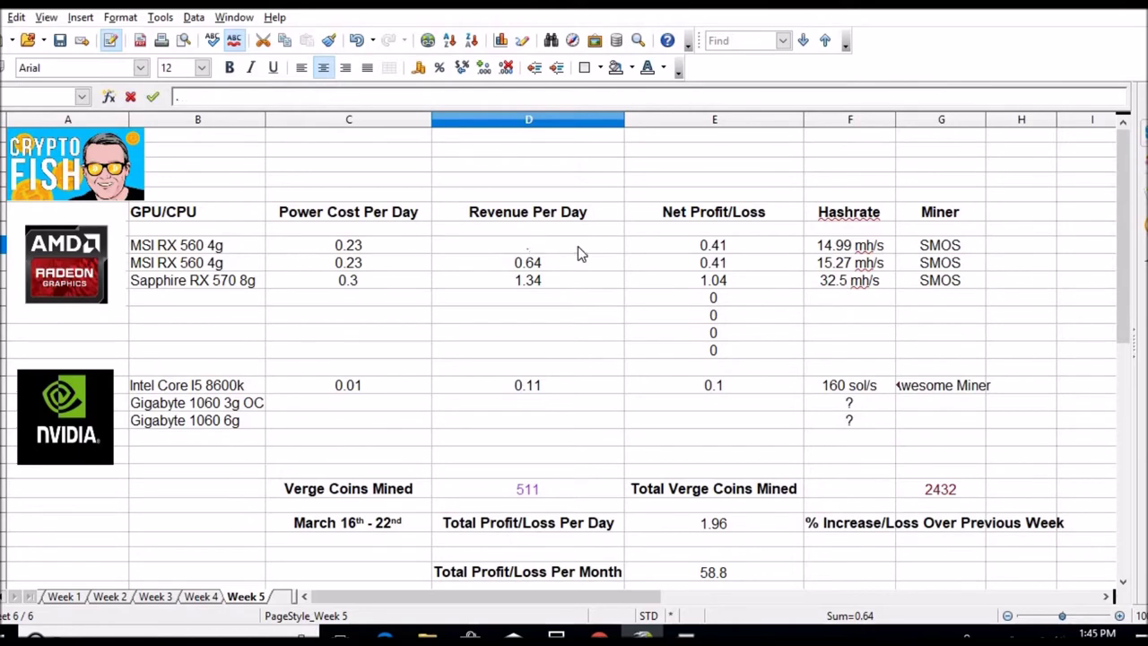
{"action": "type", "text": "67"}
{"action": "key", "text": "Return"}
{"action": "type", "text": ".67"}
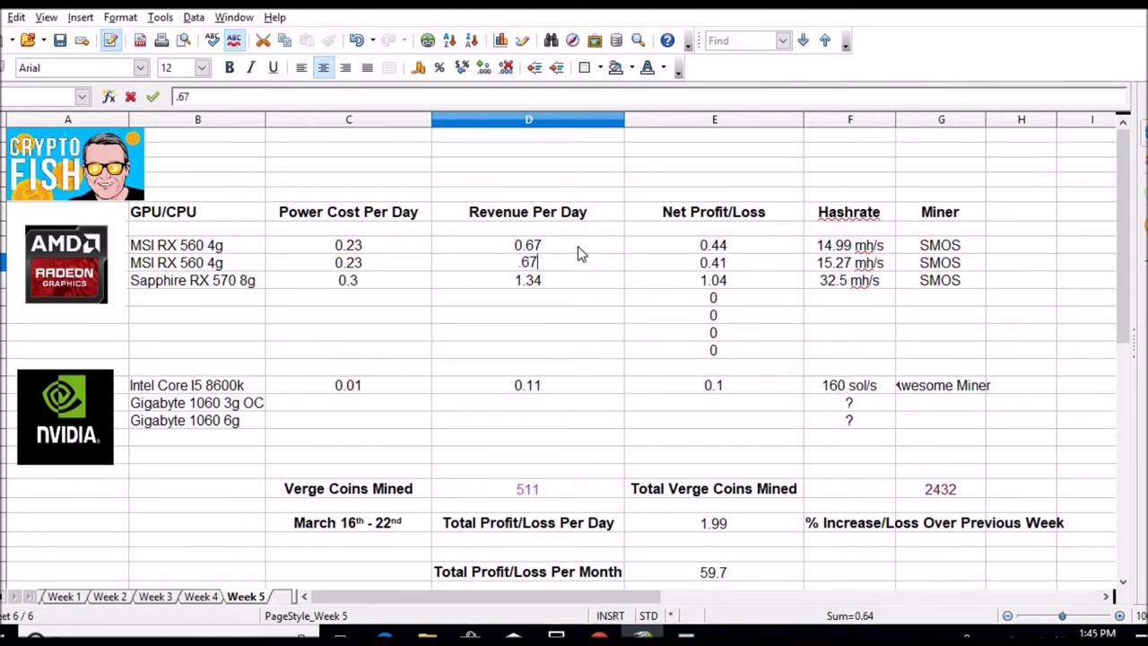
{"action": "key", "text": "Return"}
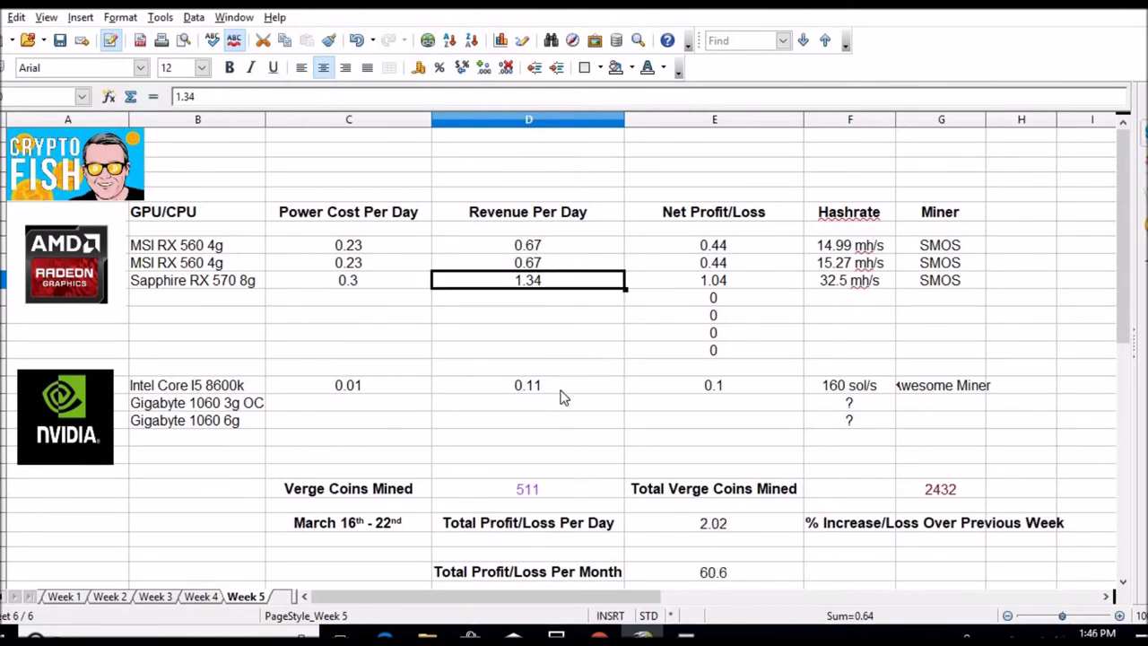
{"action": "left_click", "coordinate": [560, 389]}
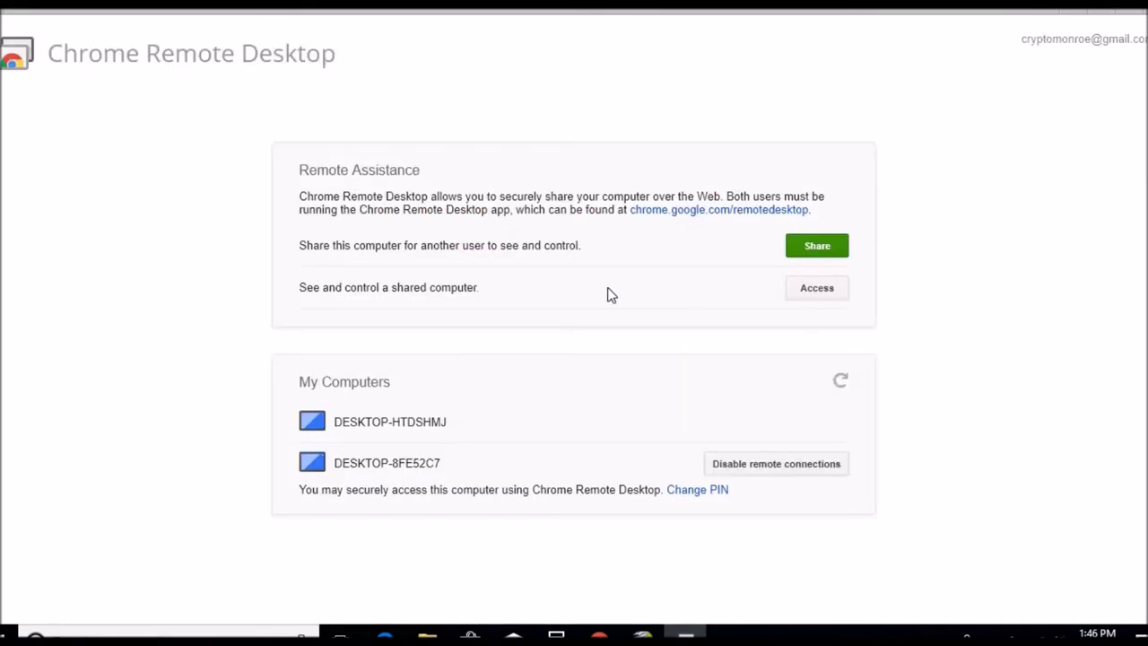
Connect to DESKTOP-HTDSHMJ in Chrome Remote Desktop, submitting the access PIN.
{"action": "left_click", "coordinate": [528, 431]}
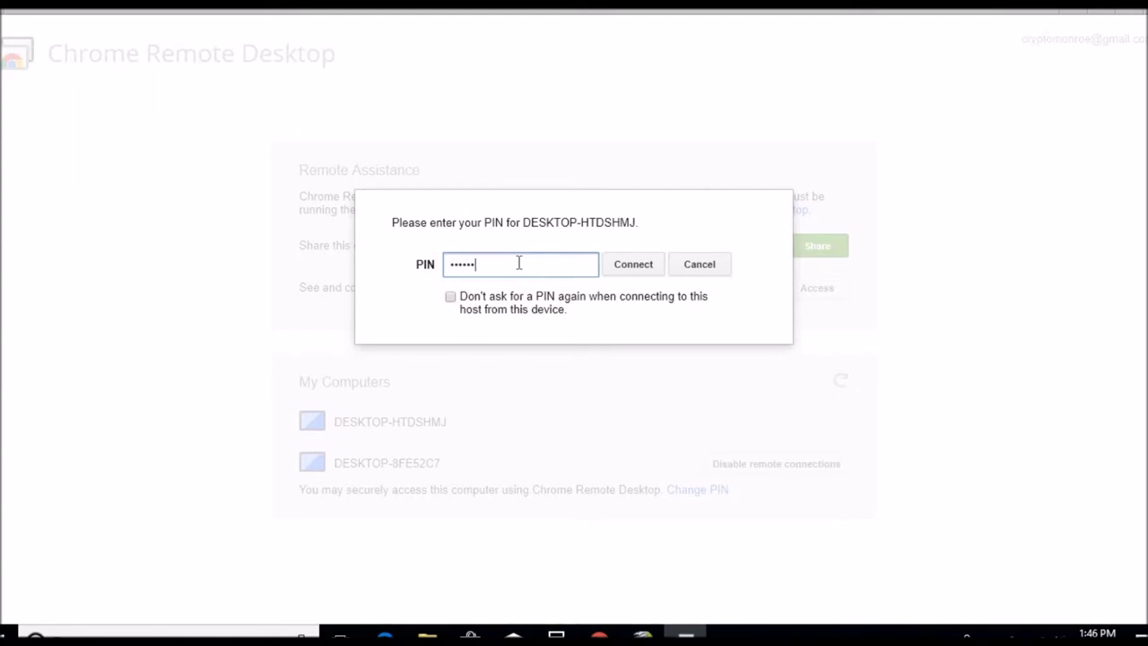
{"action": "key", "text": "Return"}
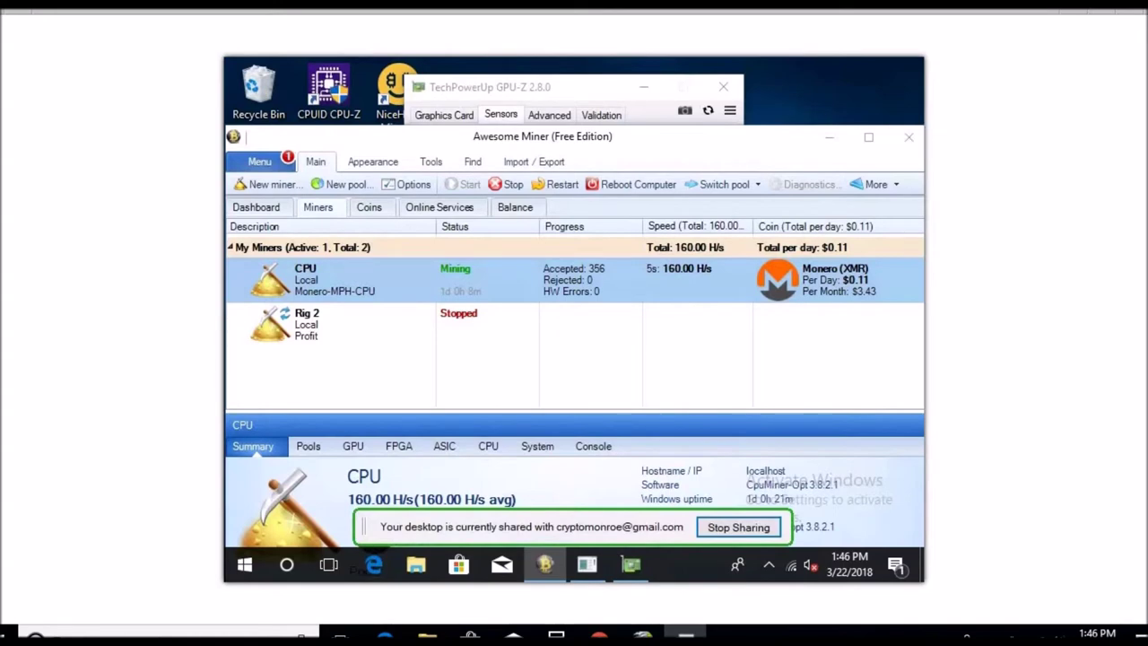
Nudge the Awesome Miner window to read the CPU's 160 H/s Monero rate, then focus GPU-Z.
{"action": "mouse_move", "coordinate": [698, 138]}
{"action": "left_mouse_down"}
{"action": "mouse_move", "coordinate": [708, 140]}
{"action": "mouse_move", "coordinate": [677, 121]}
{"action": "left_mouse_up"}
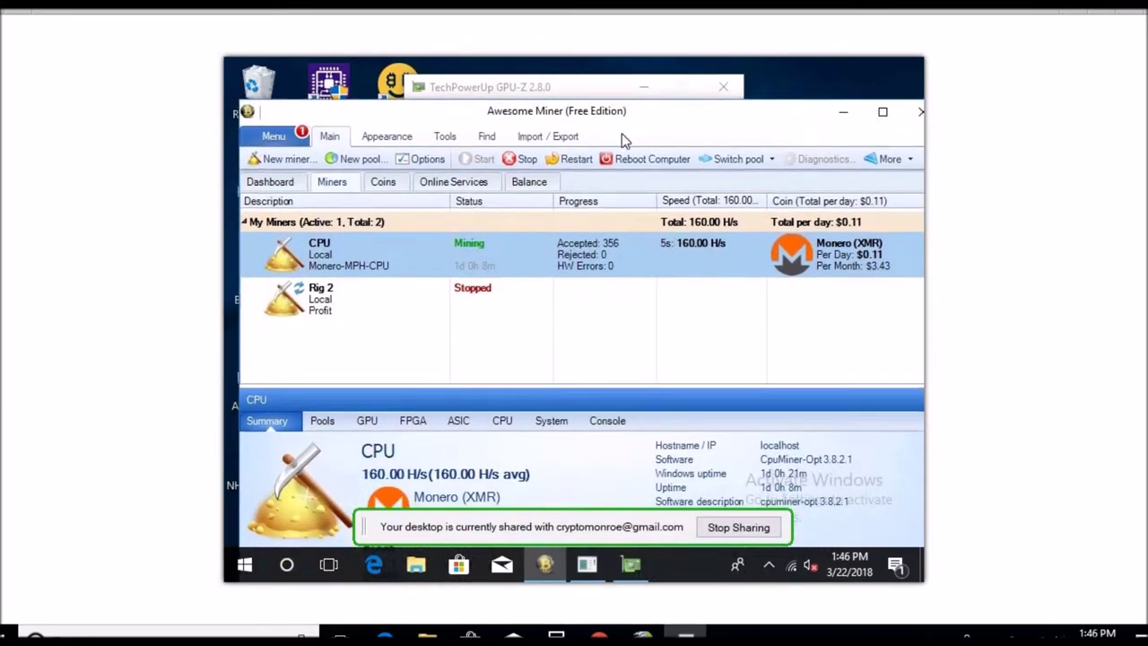
{"action": "left_click", "coordinate": [567, 87]}
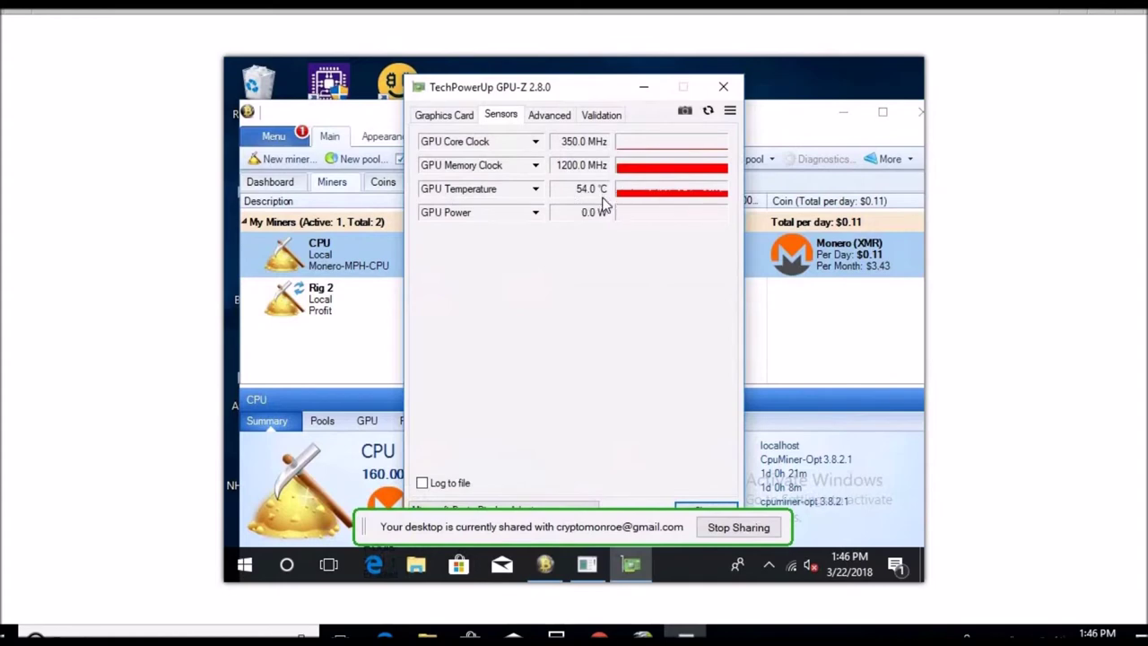
Review GPU-Z's Graphics Card and Sensors tabs, then stop the remote desktop sharing.
{"action": "left_click", "coordinate": [455, 120]}
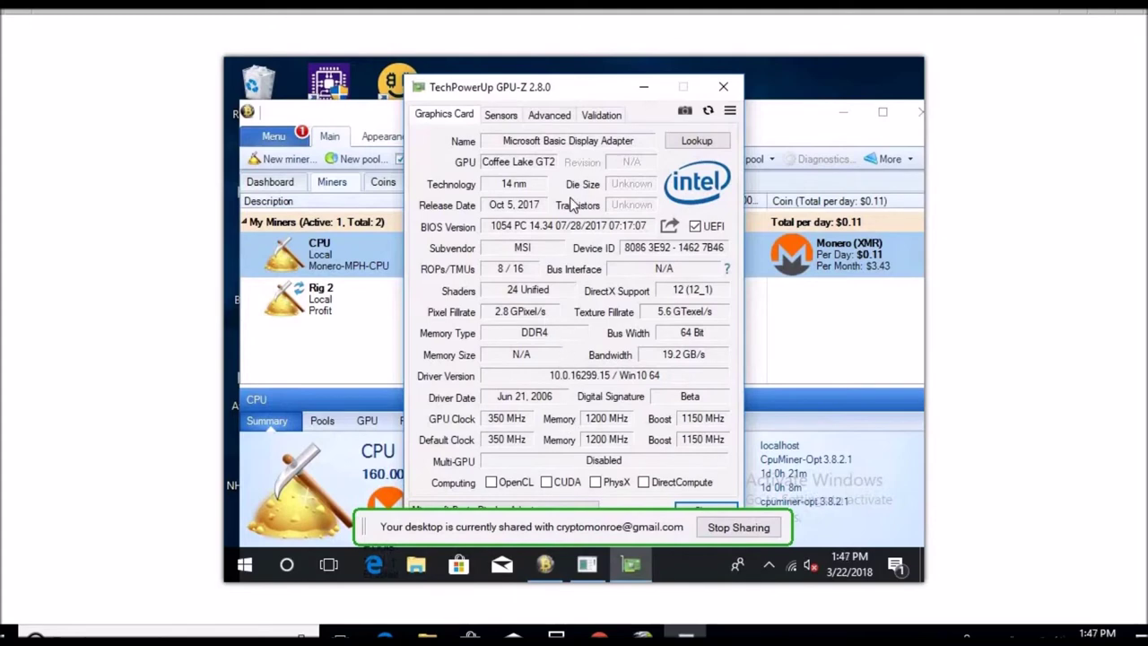
{"action": "left_click", "coordinate": [505, 116]}
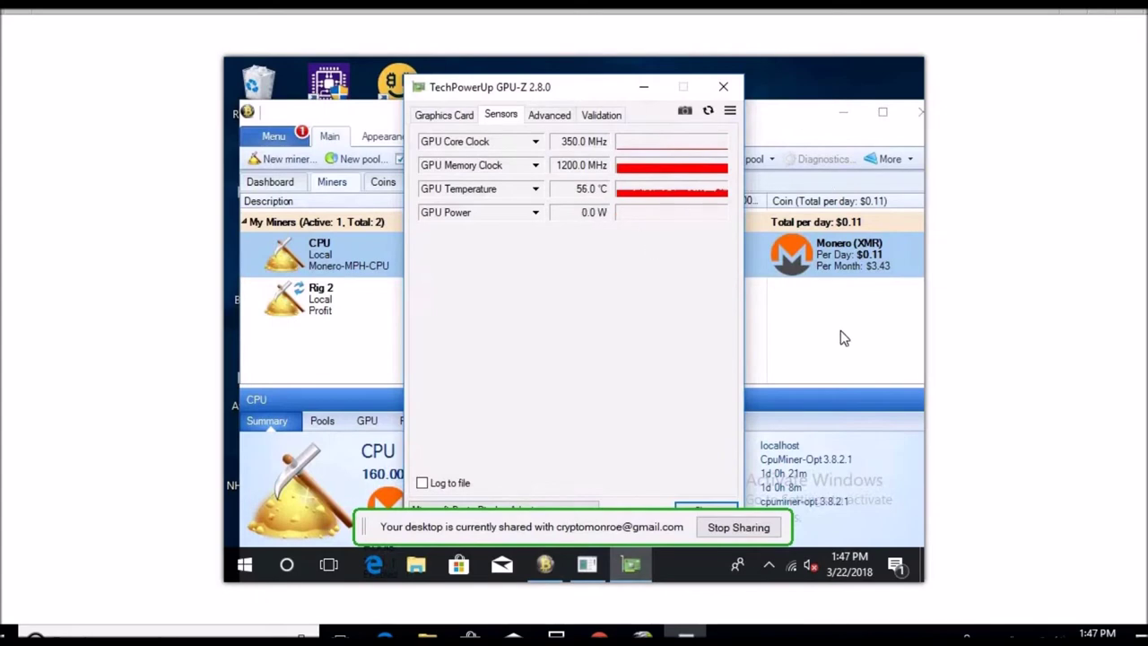
{"action": "left_click", "coordinate": [775, 115]}
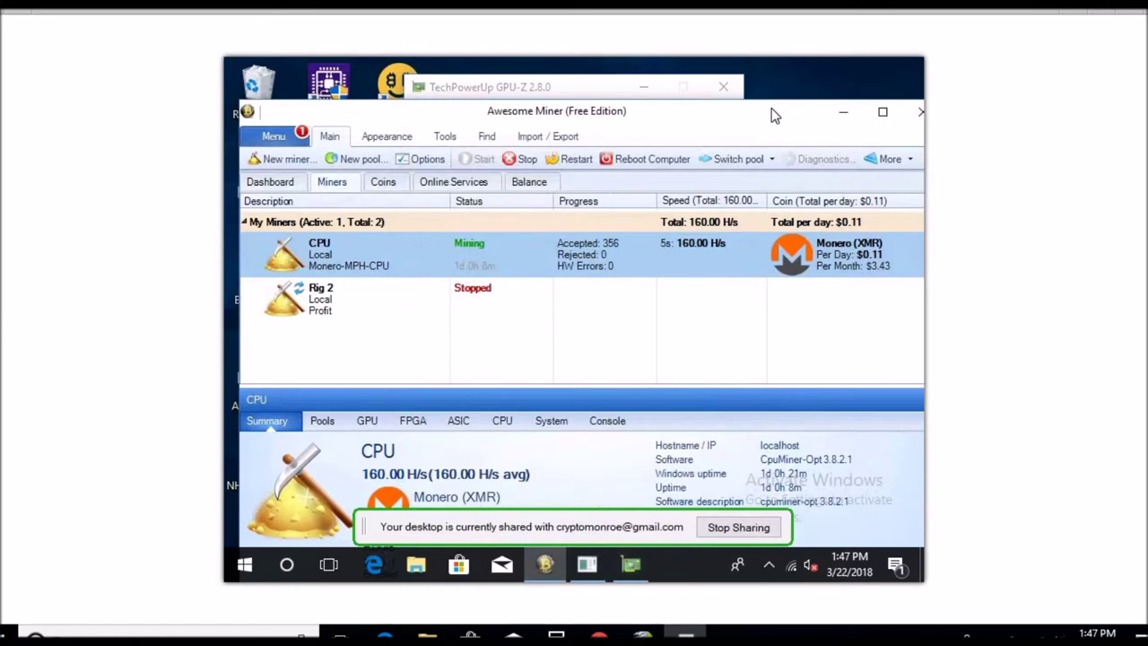
{"action": "left_click", "coordinate": [738, 528]}
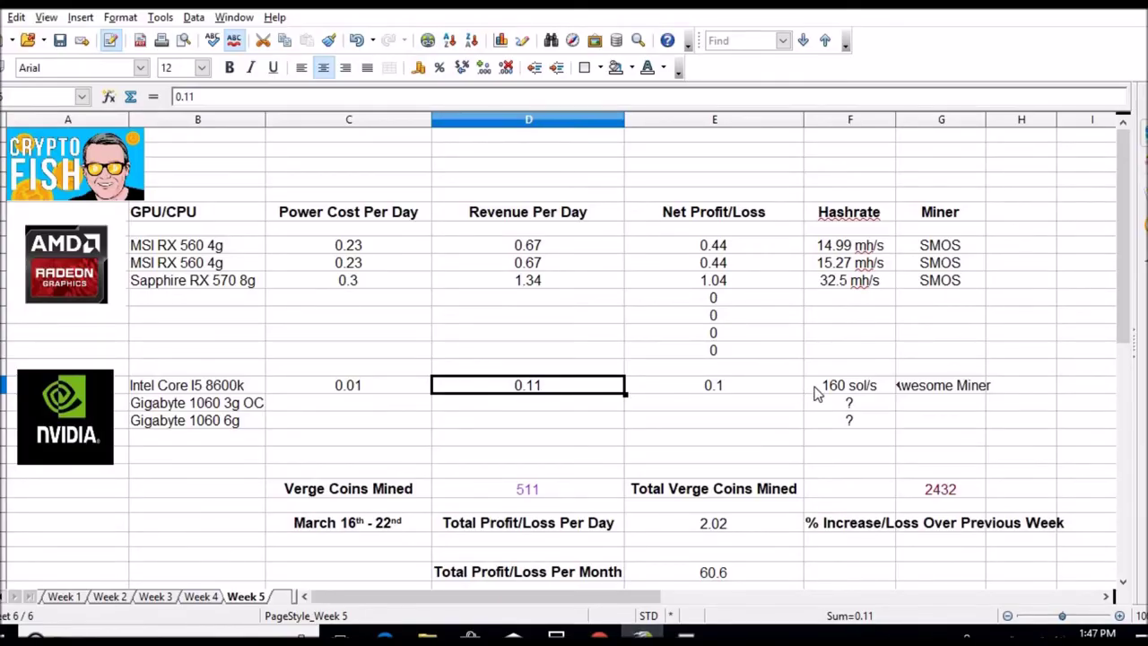
Change the i5 8600k hashrate to 160 h/s and widen column G to fit Awesome Miner.
{"action": "left_click", "coordinate": [861, 390]}
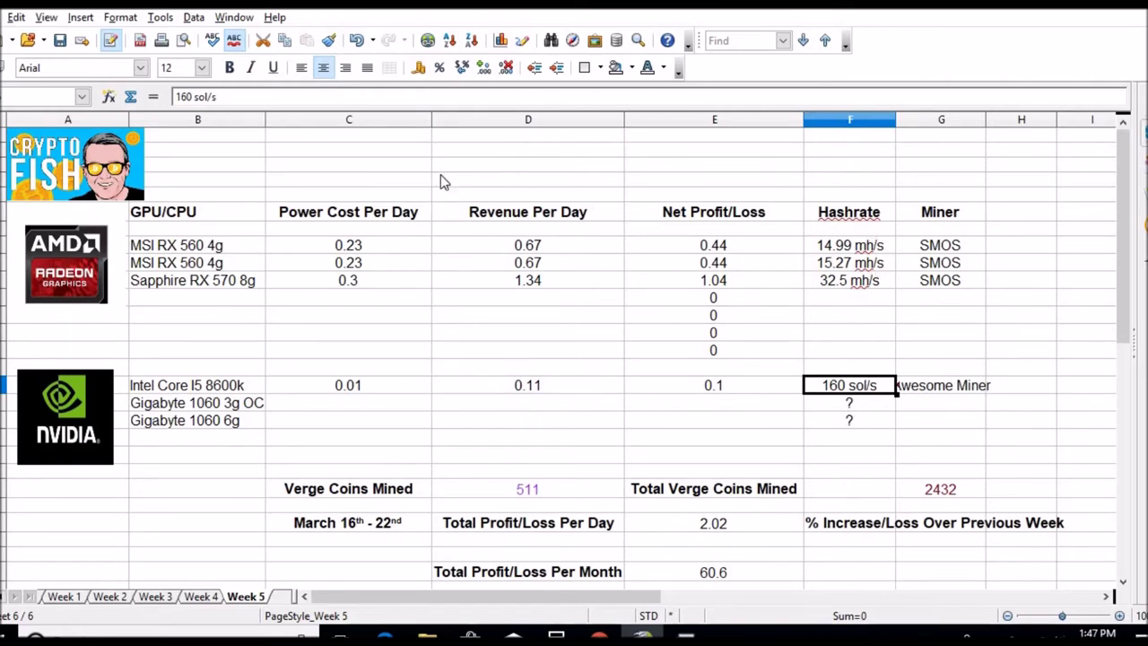
{"action": "left_click", "coordinate": [208, 97]}
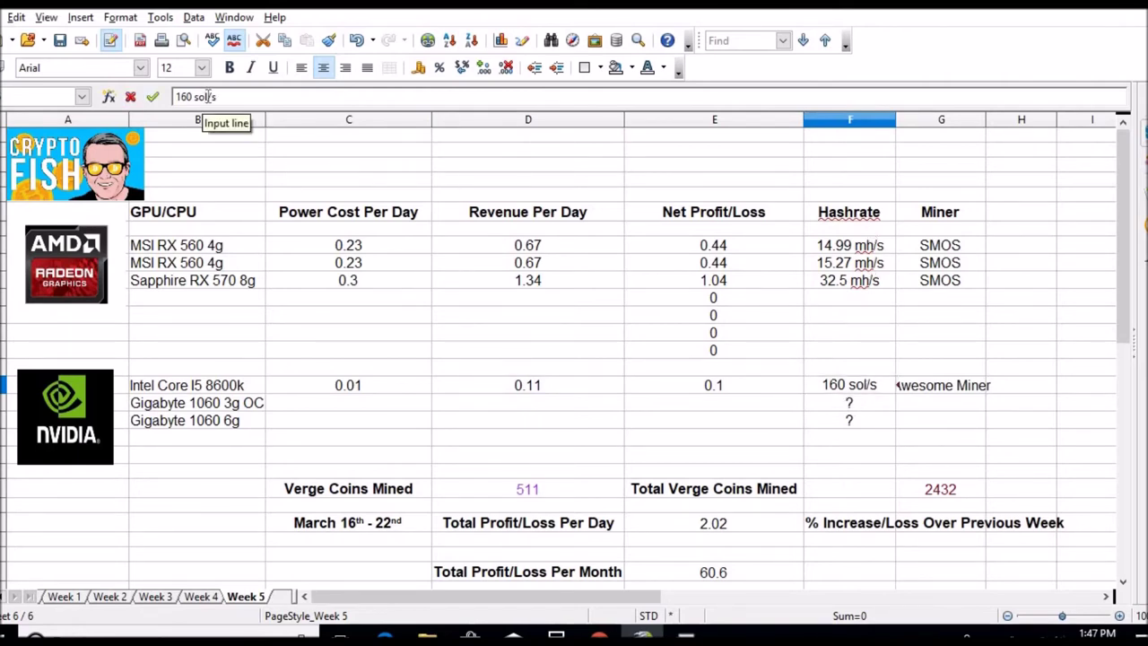
{"action": "double_click", "coordinate": [204, 97]}
{"action": "type", "text": "h"}
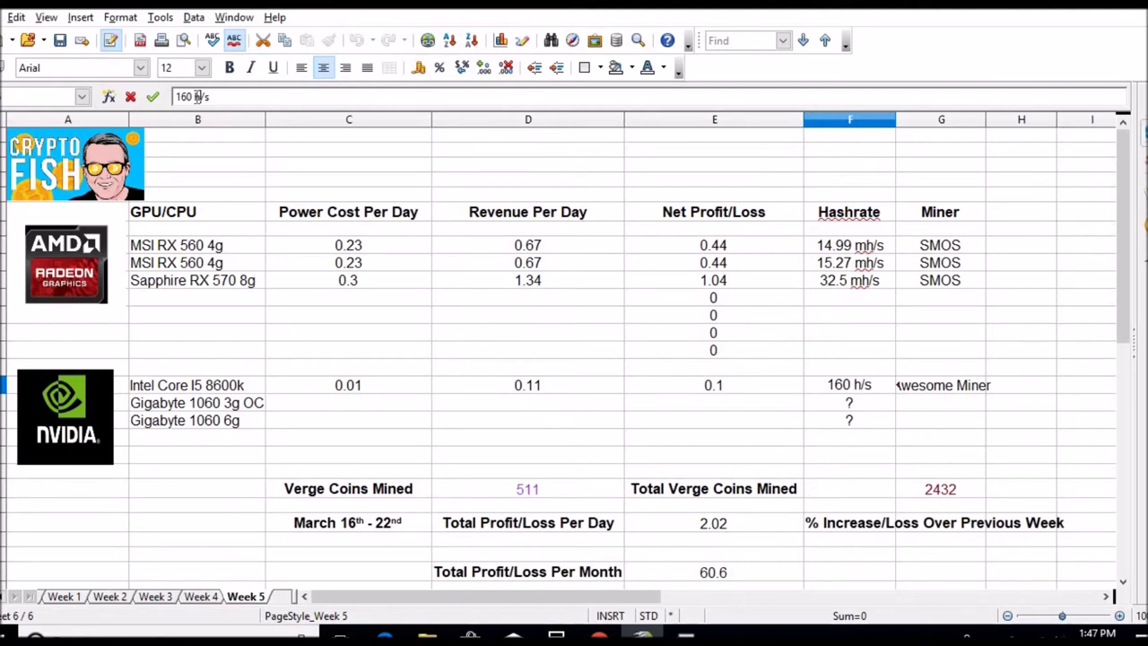
{"action": "key", "text": "Return"}
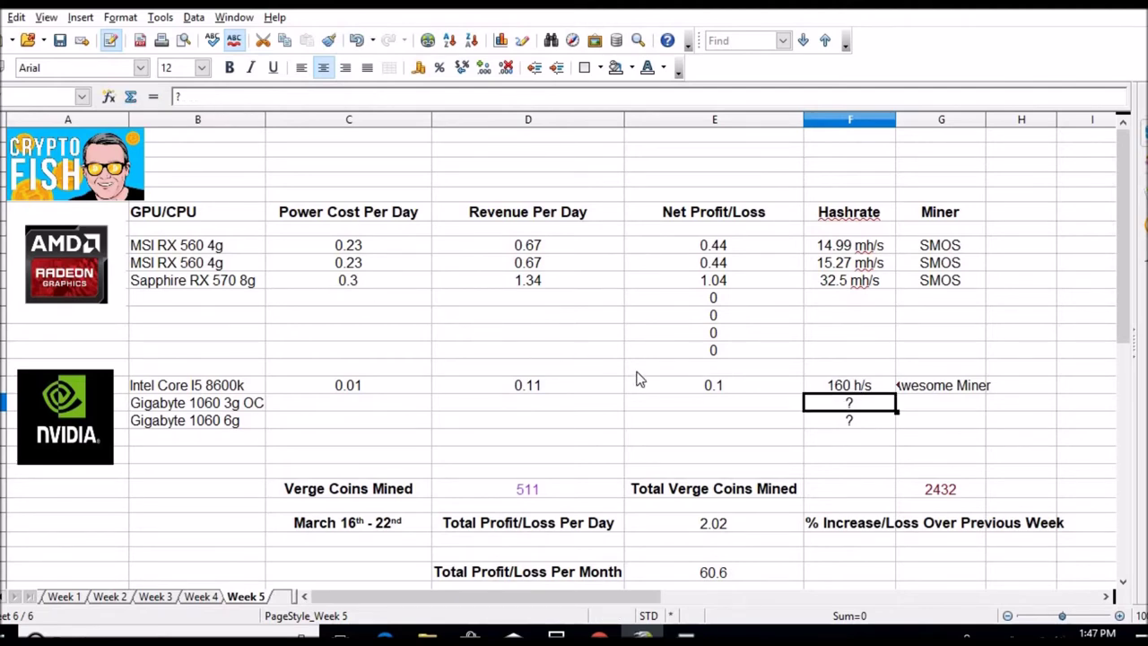
{"action": "left_click", "coordinate": [662, 383]}
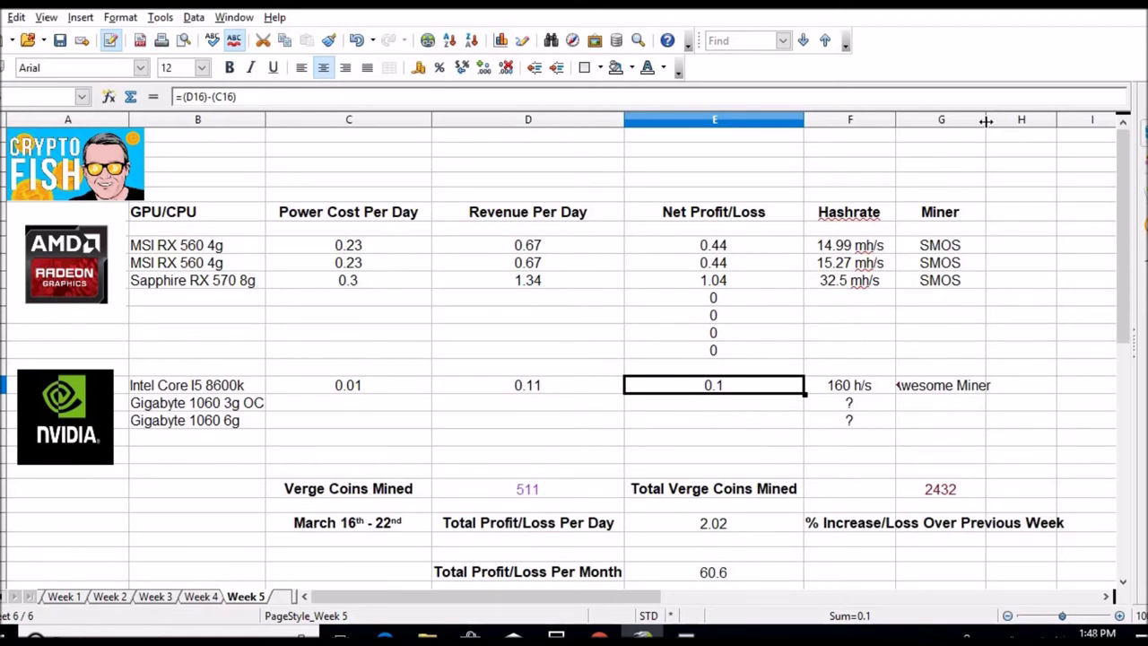
{"action": "left_click_drag", "start_coordinate": [986, 120], "coordinate": [999, 121]}
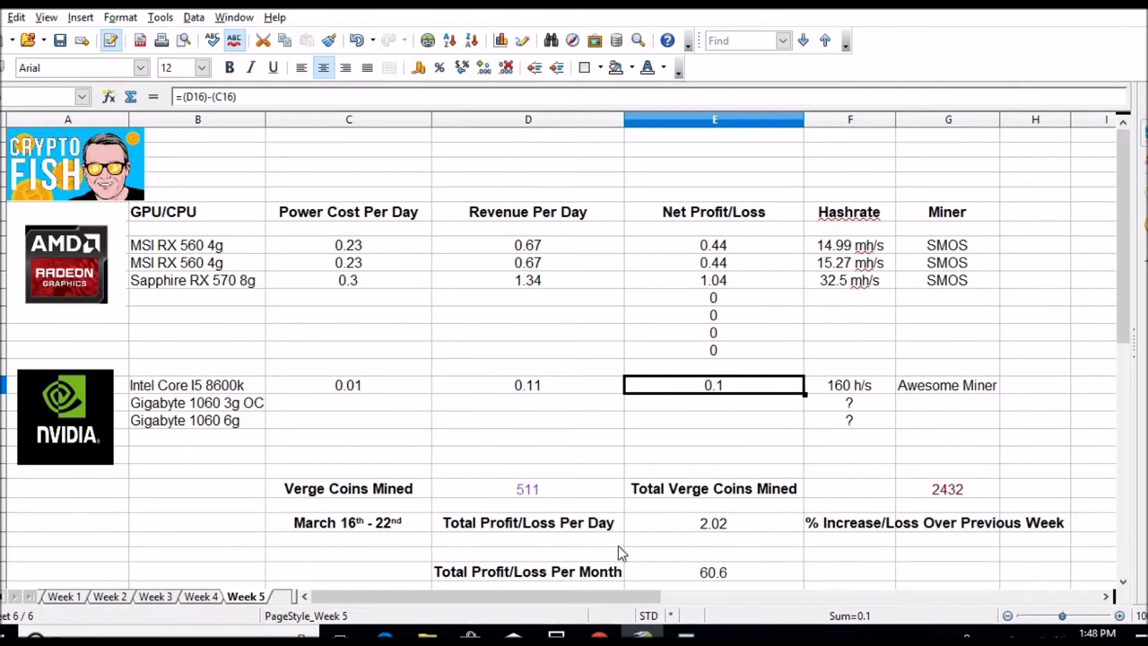
{"action": "mouse_move", "coordinate": [599, 635]}
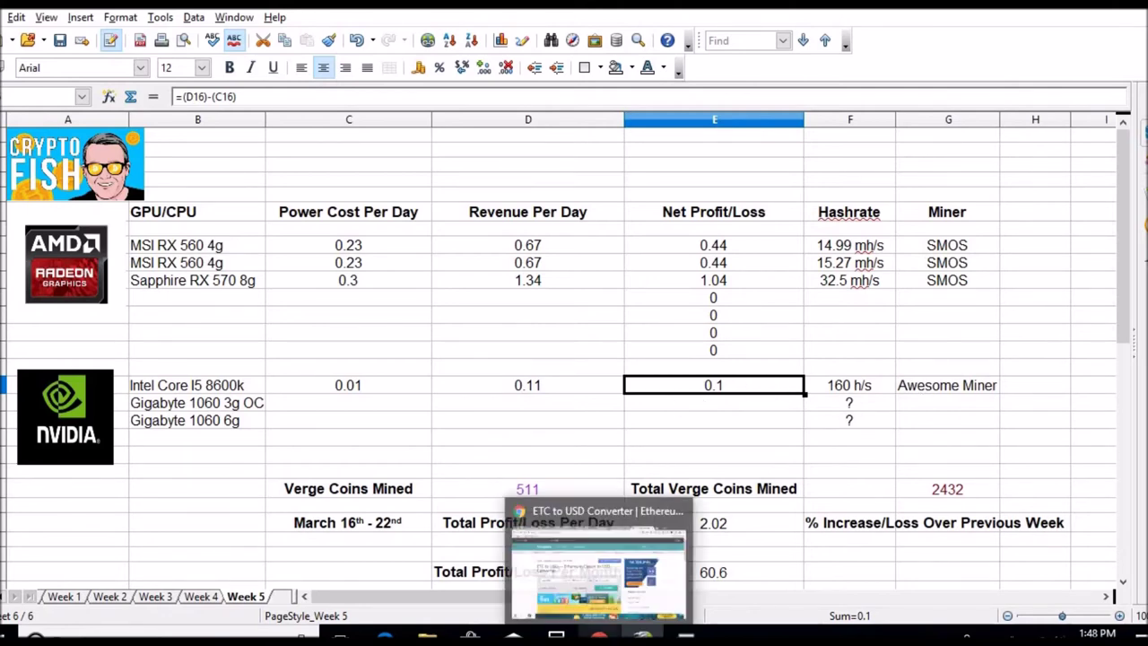
Save the sheet, read Rig11's per-GPU hashrates in SimpleMining's console, then view its overclock settings.
{"action": "left_click", "coordinate": [61, 40]}
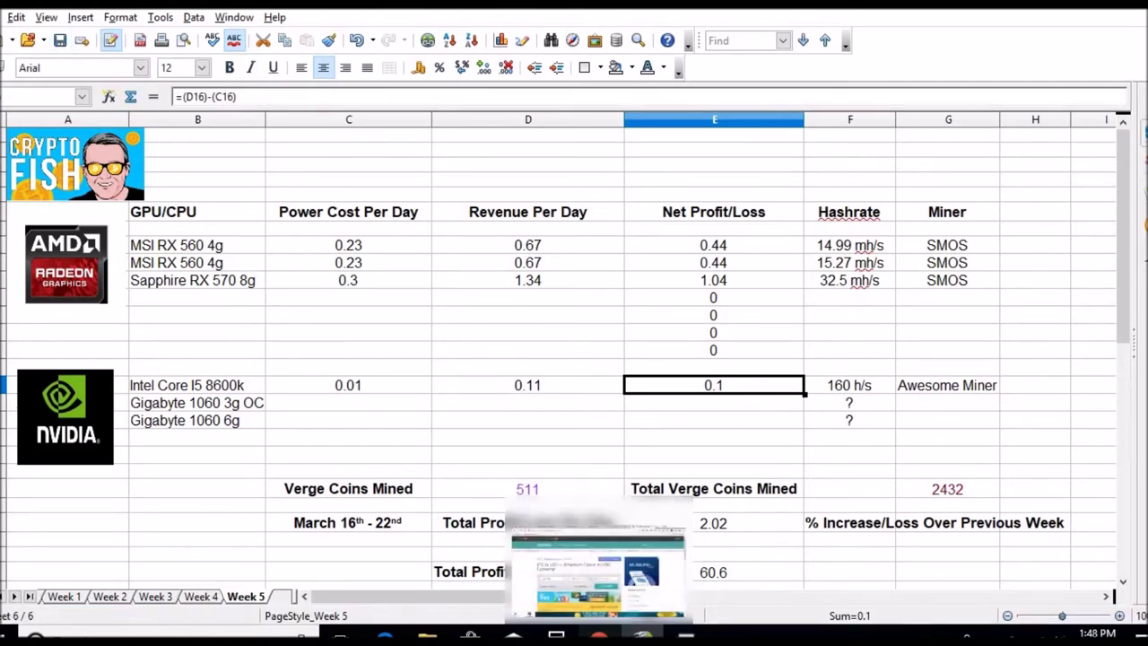
{"action": "left_click", "coordinate": [599, 636]}
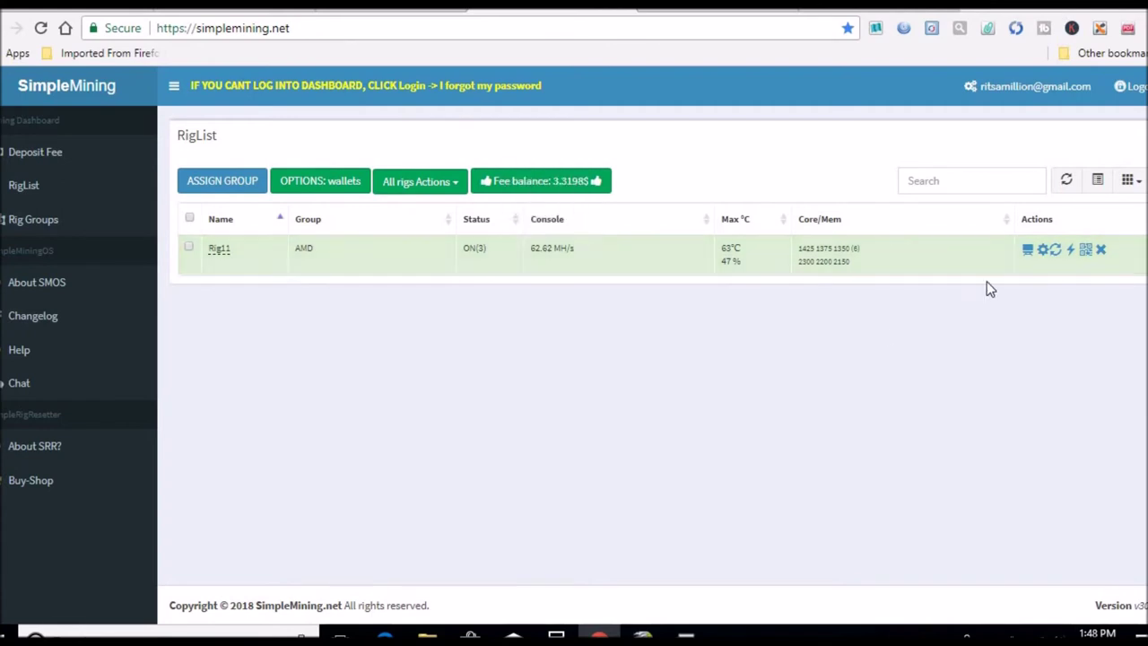
{"action": "left_click", "coordinate": [1027, 249]}
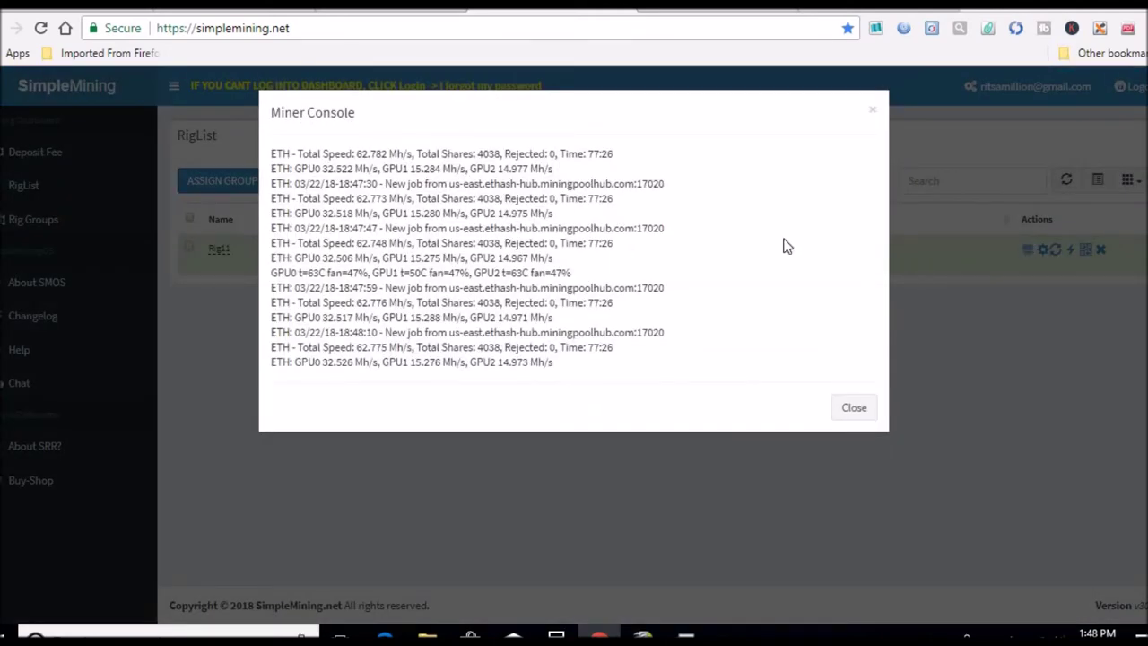
{"action": "left_click_drag", "start_coordinate": [600, 257], "coordinate": [595, 246]}
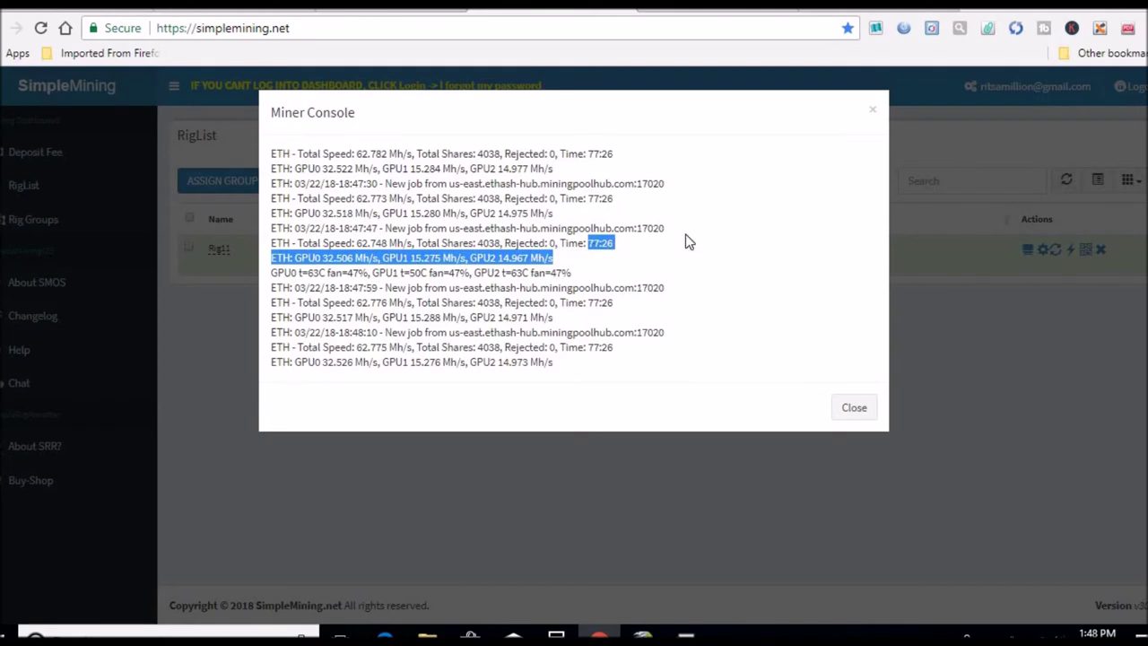
{"action": "left_click", "coordinate": [715, 251]}
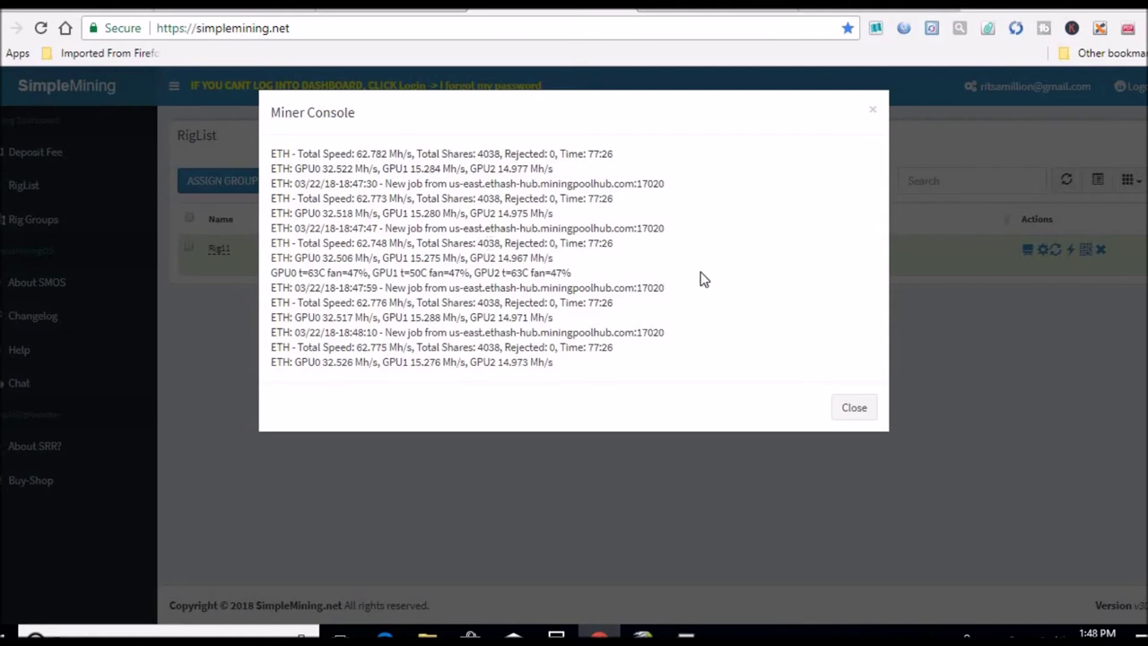
{"action": "key", "text": "Escape"}
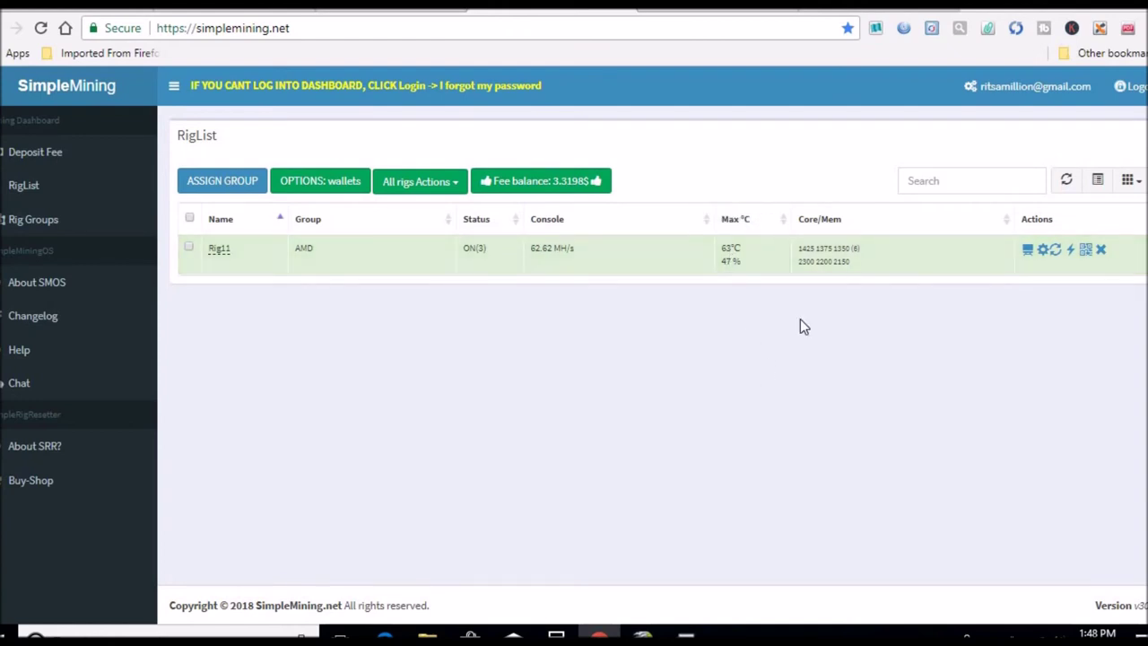
{"action": "left_click", "coordinate": [1044, 250]}
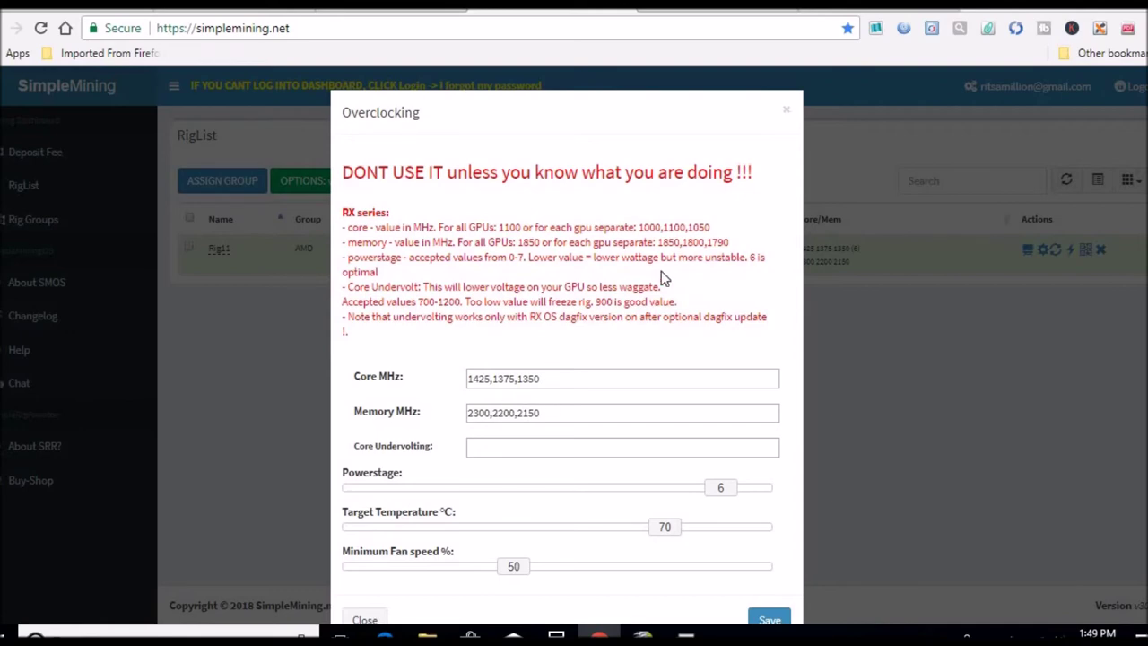
{"action": "left_click", "coordinate": [786, 111]}
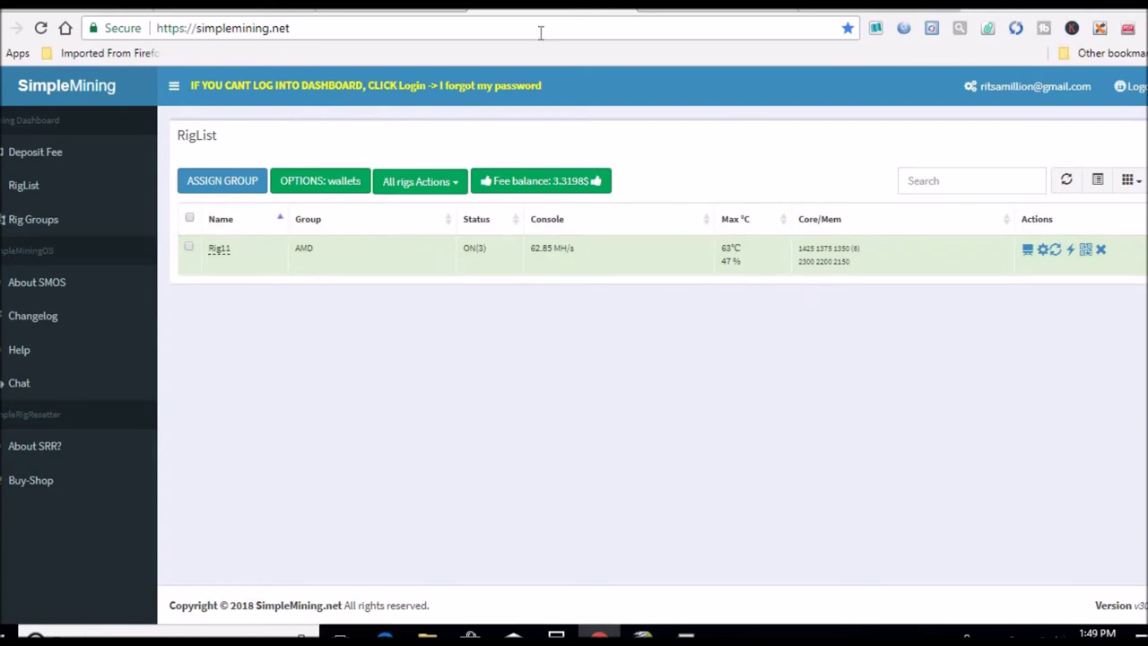
{"action": "left_click", "coordinate": [363, 5]}
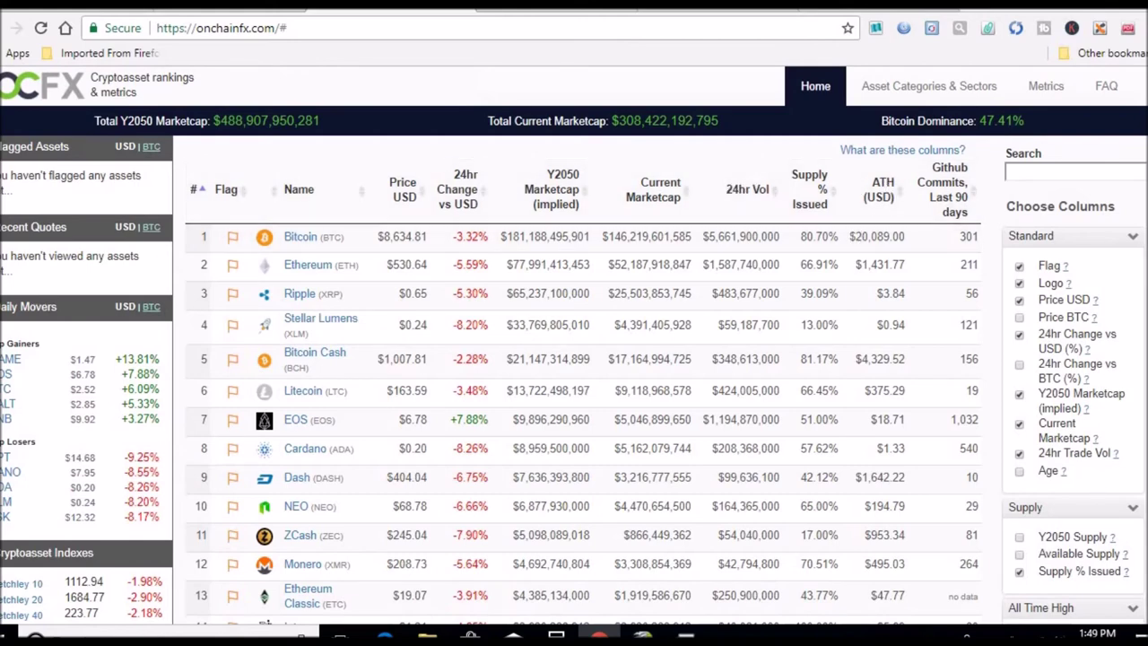
Scroll through the OnChainFX cryptoasset rankings table and back to the top.
{"action": "scroll", "coordinate": [583, 359], "scroll_direction": "down", "scroll_amount": 1}
{"action": "scroll", "coordinate": [583, 359], "scroll_direction": "down", "scroll_amount": 2}
{"action": "scroll", "coordinate": [583, 359], "scroll_direction": "down", "scroll_amount": 1}
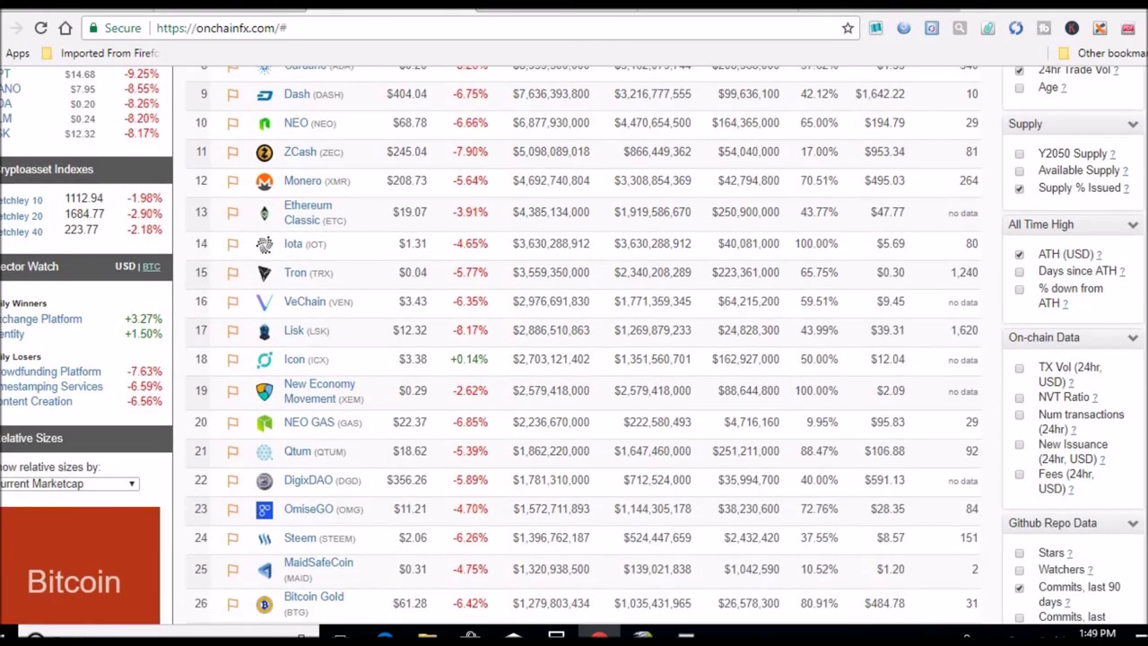
{"action": "scroll", "coordinate": [583, 359], "scroll_direction": "up", "scroll_amount": 2}
{"action": "scroll", "coordinate": [583, 359], "scroll_direction": "up", "scroll_amount": 2}
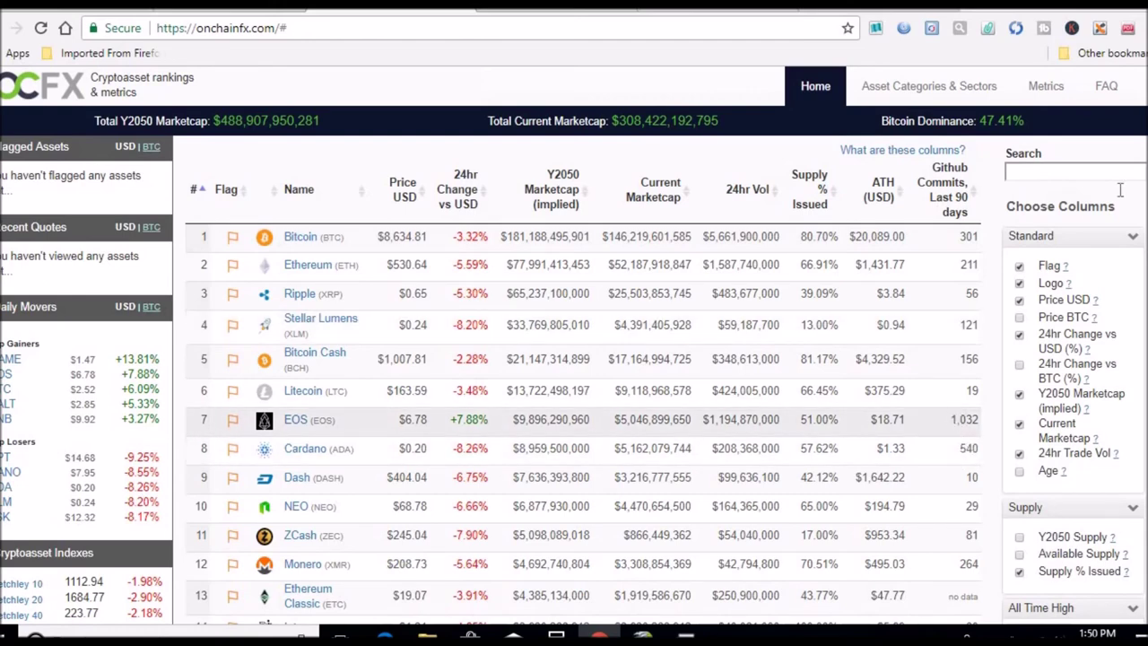
{"action": "scroll", "coordinate": [574, 359], "scroll_direction": "down", "scroll_amount": 2}
{"action": "scroll", "coordinate": [574, 359], "scroll_direction": "down", "scroll_amount": 2}
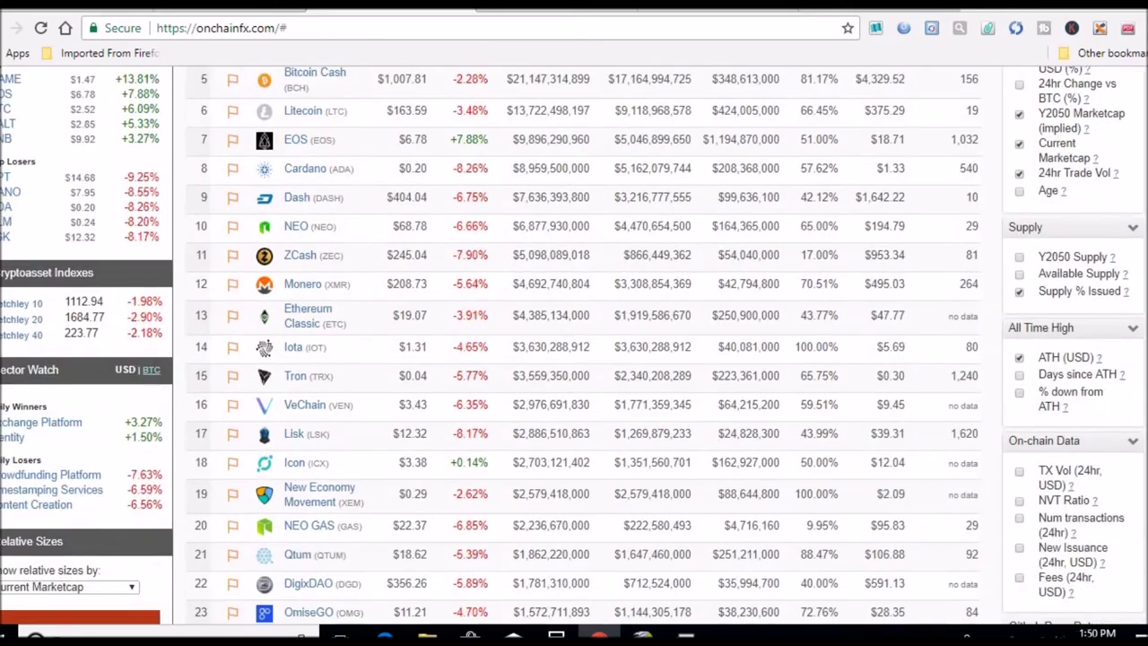
{"action": "scroll", "coordinate": [574, 358], "scroll_direction": "down", "scroll_amount": 1}
{"action": "scroll", "coordinate": [574, 359], "scroll_direction": "down", "scroll_amount": 2}
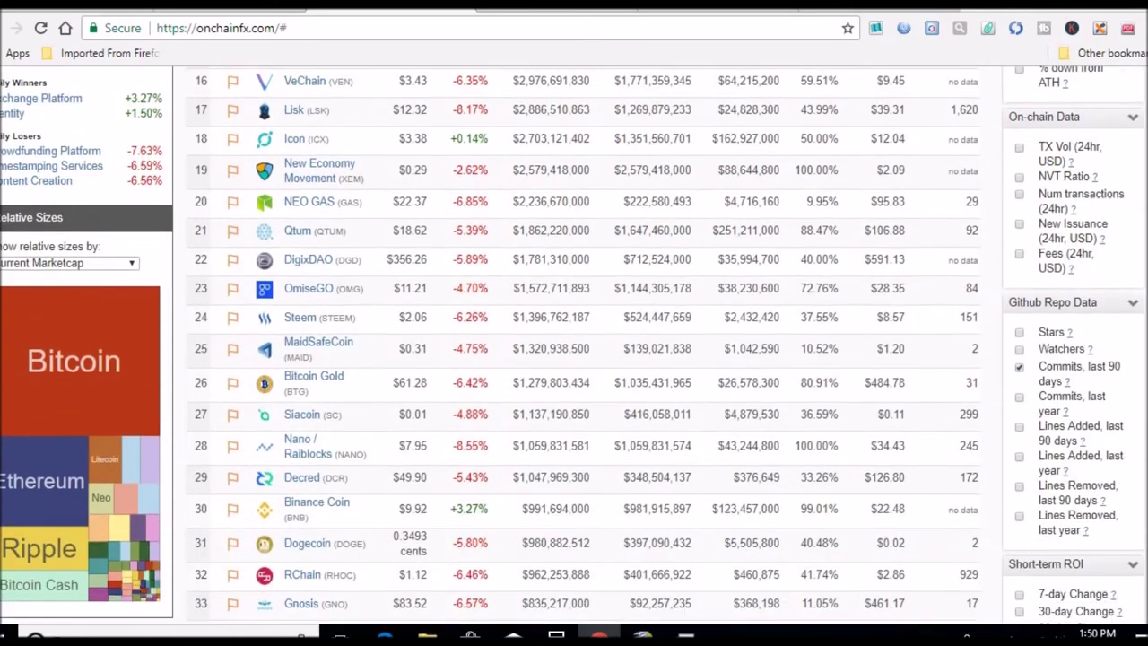
{"action": "scroll", "coordinate": [574, 359], "scroll_direction": "down", "scroll_amount": 1}
{"action": "scroll", "coordinate": [759, 313], "scroll_direction": "down", "scroll_amount": 2}
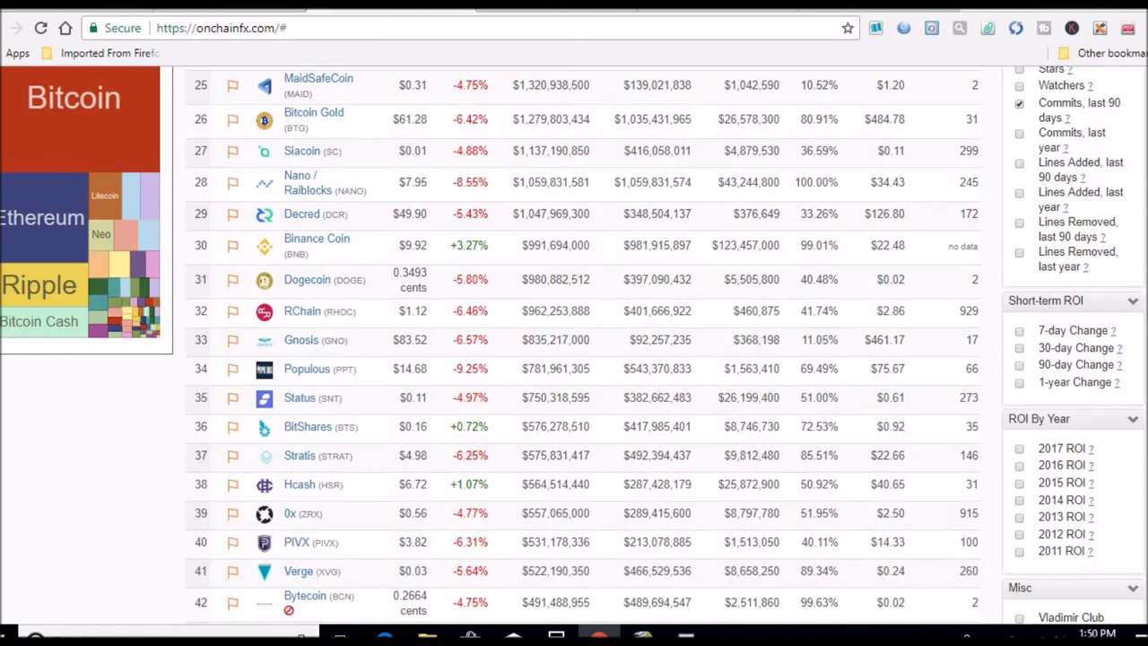
{"action": "scroll", "coordinate": [575, 359], "scroll_direction": "up", "scroll_amount": 3}
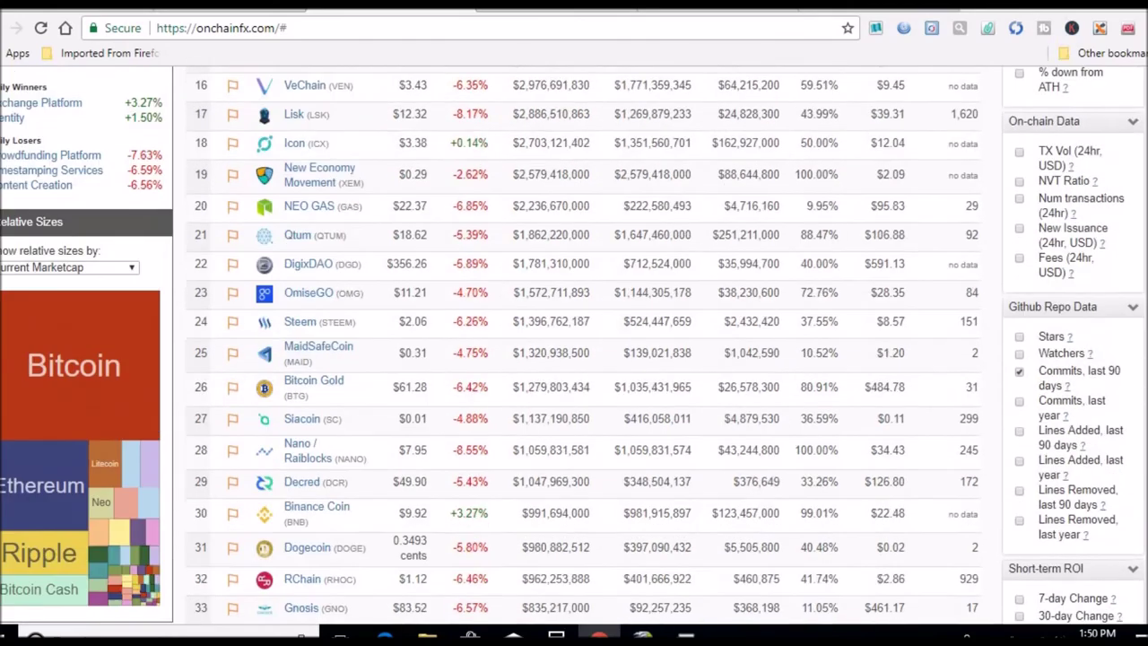
{"action": "scroll", "coordinate": [574, 359], "scroll_direction": "up", "scroll_amount": 3}
{"action": "scroll", "coordinate": [575, 359], "scroll_direction": "up", "scroll_amount": 1}
{"action": "scroll", "coordinate": [574, 359], "scroll_direction": "up", "scroll_amount": 3}
{"action": "scroll", "coordinate": [574, 359], "scroll_direction": "up", "scroll_amount": 1}
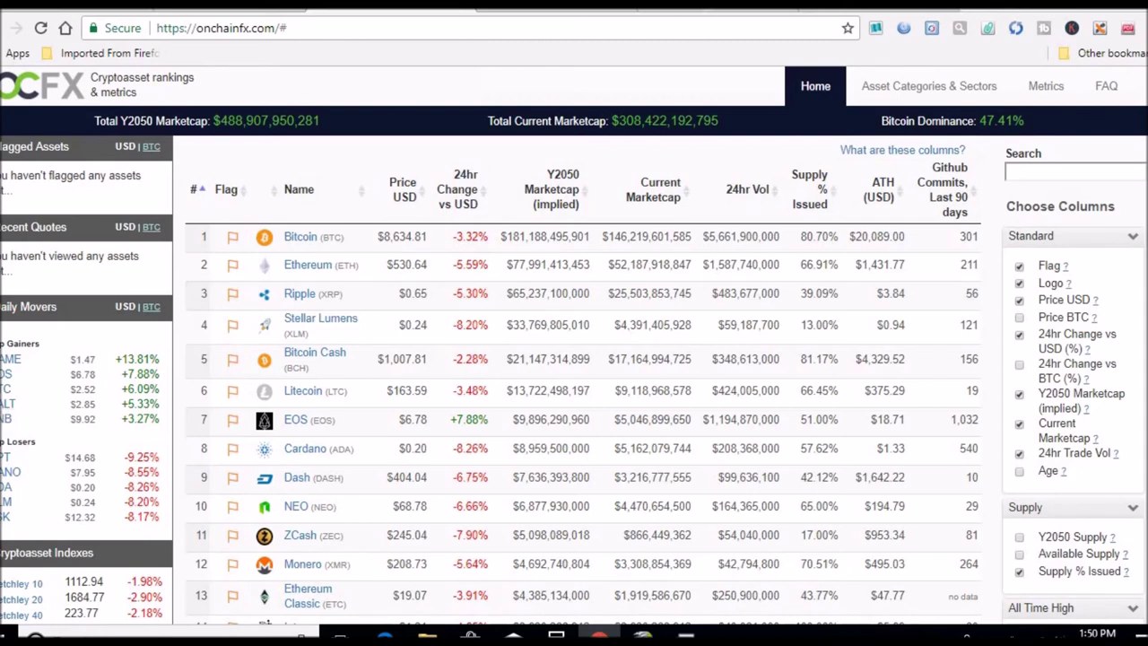
Browse NowInStock's Video Cards > AMD tracker and open an Amazon RX 560 listing.
{"action": "left_click", "coordinate": [712, 12]}
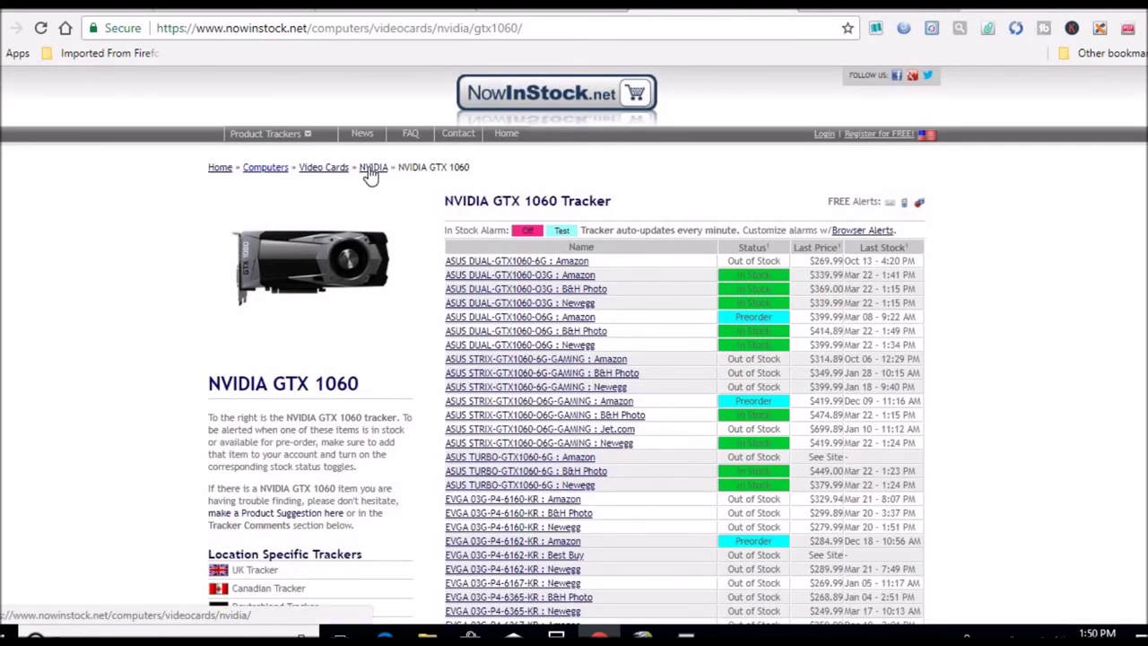
{"action": "left_click", "coordinate": [340, 172]}
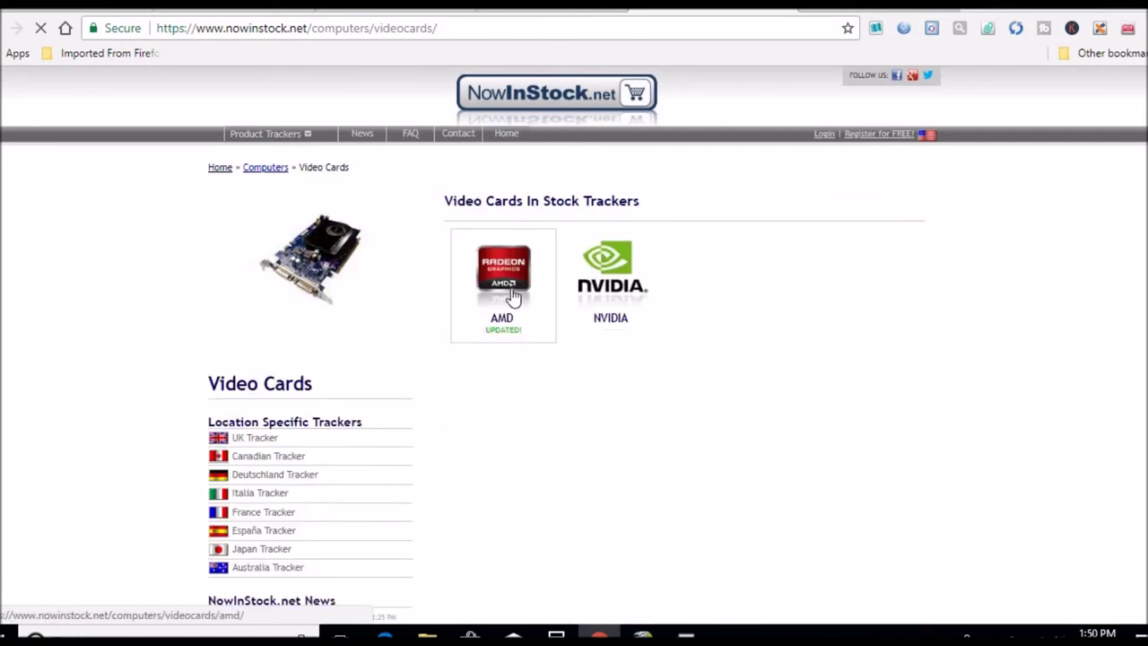
{"action": "left_click", "coordinate": [512, 295]}
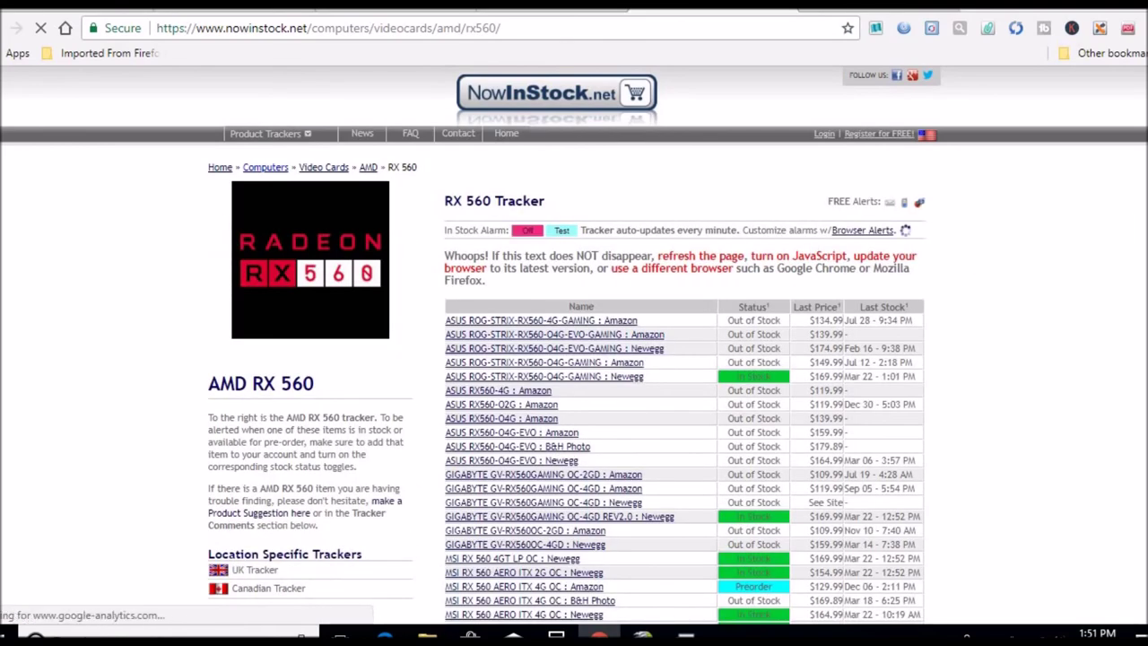
{"action": "scroll", "coordinate": [933, 348], "scroll_direction": "down", "scroll_amount": 1}
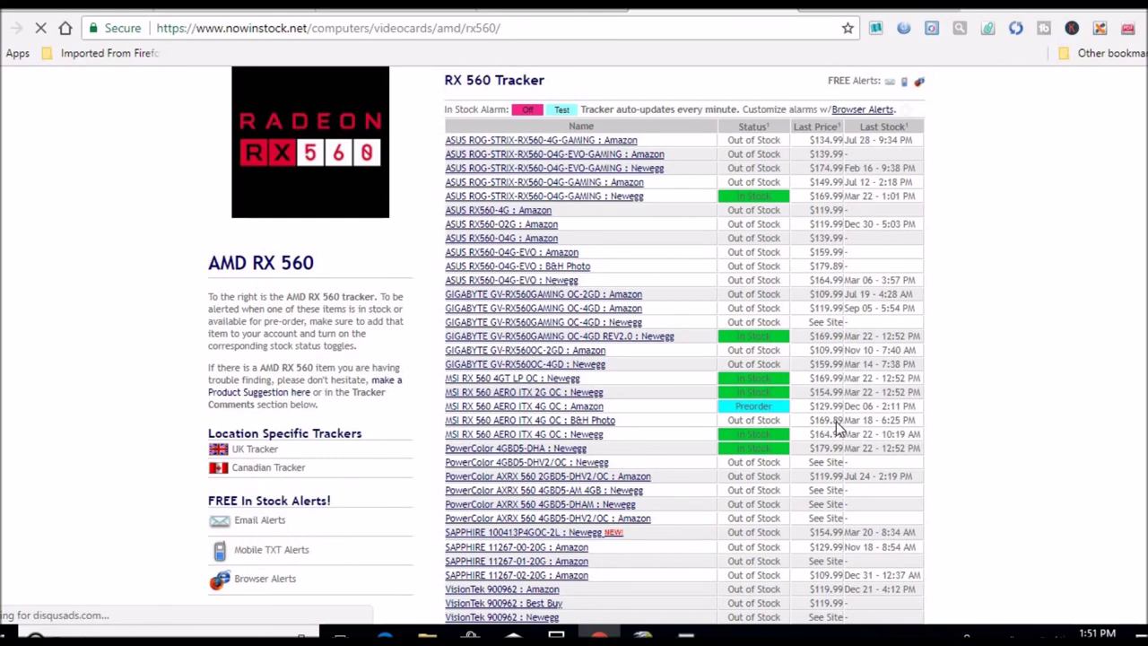
{"action": "mouse_move", "coordinate": [859, 407]}
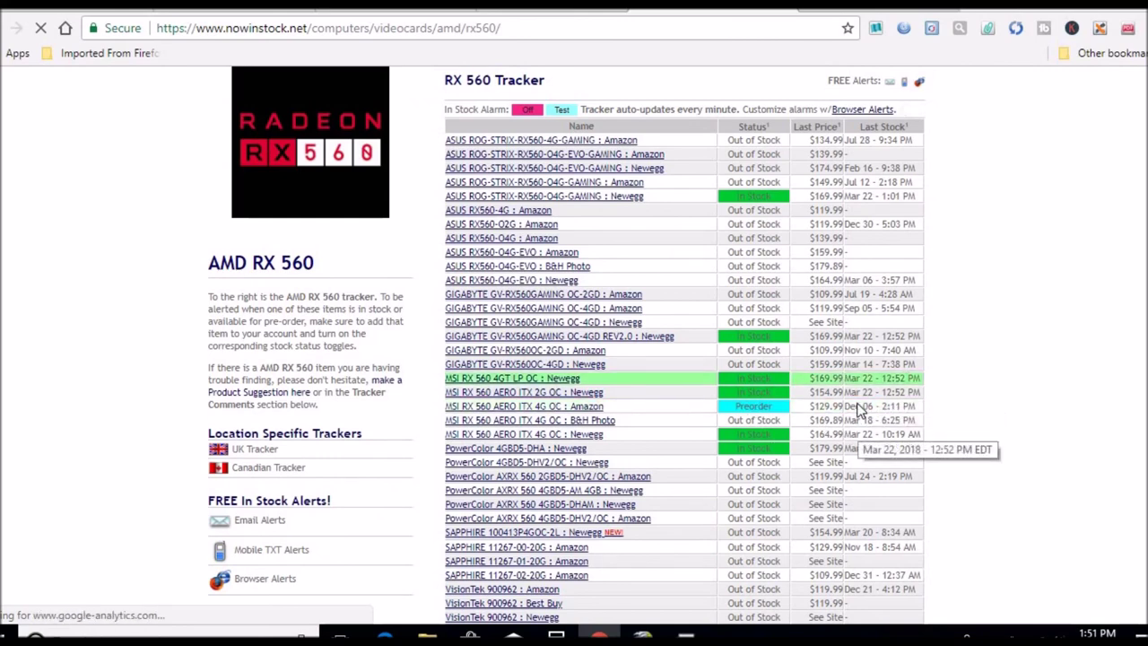
{"action": "left_click", "coordinate": [591, 408]}
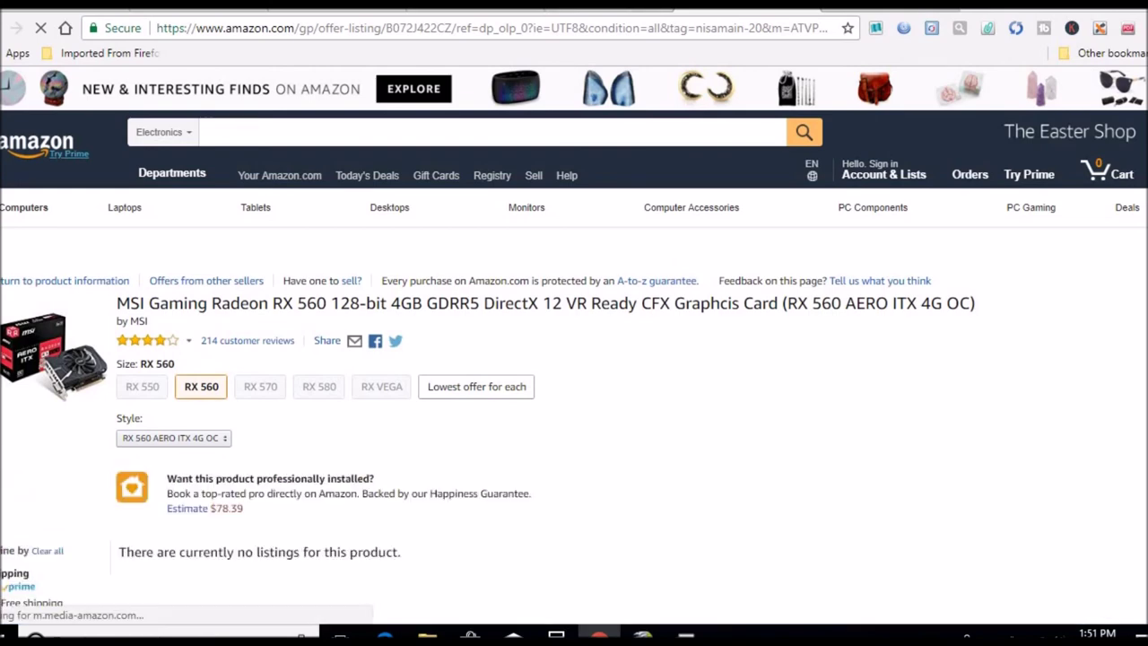
Return to the RX 560 stock tracker, then go back to the SimpleMining rig list.
{"action": "left_click", "coordinate": [745, 8]}
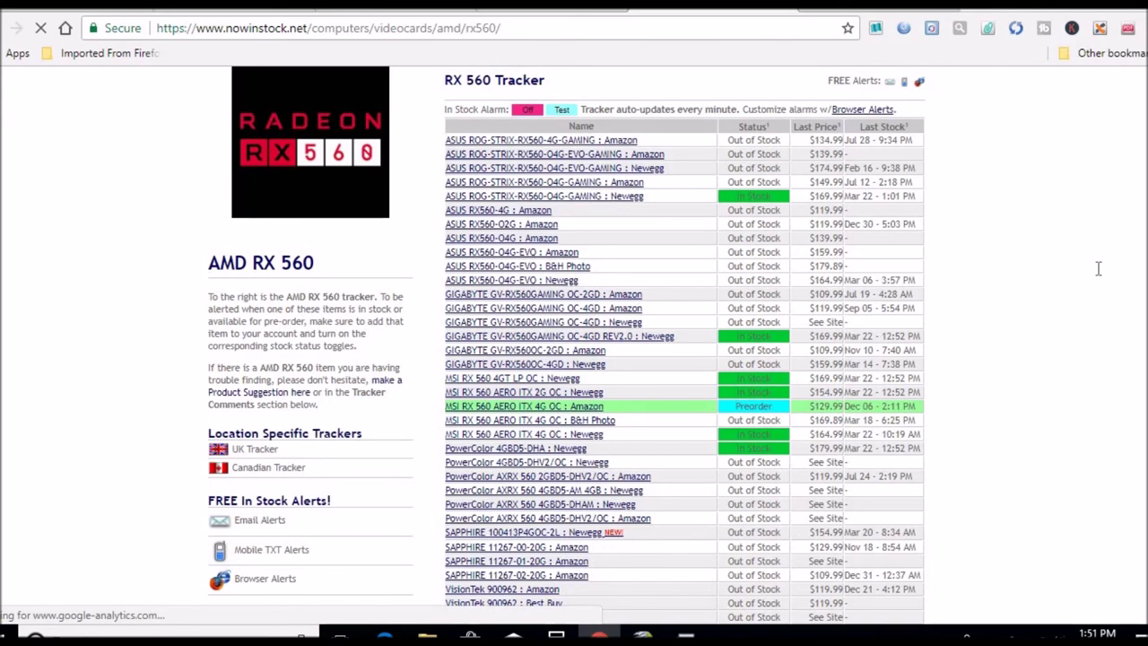
{"action": "scroll", "coordinate": [1098, 269], "scroll_direction": "up", "scroll_amount": 3}
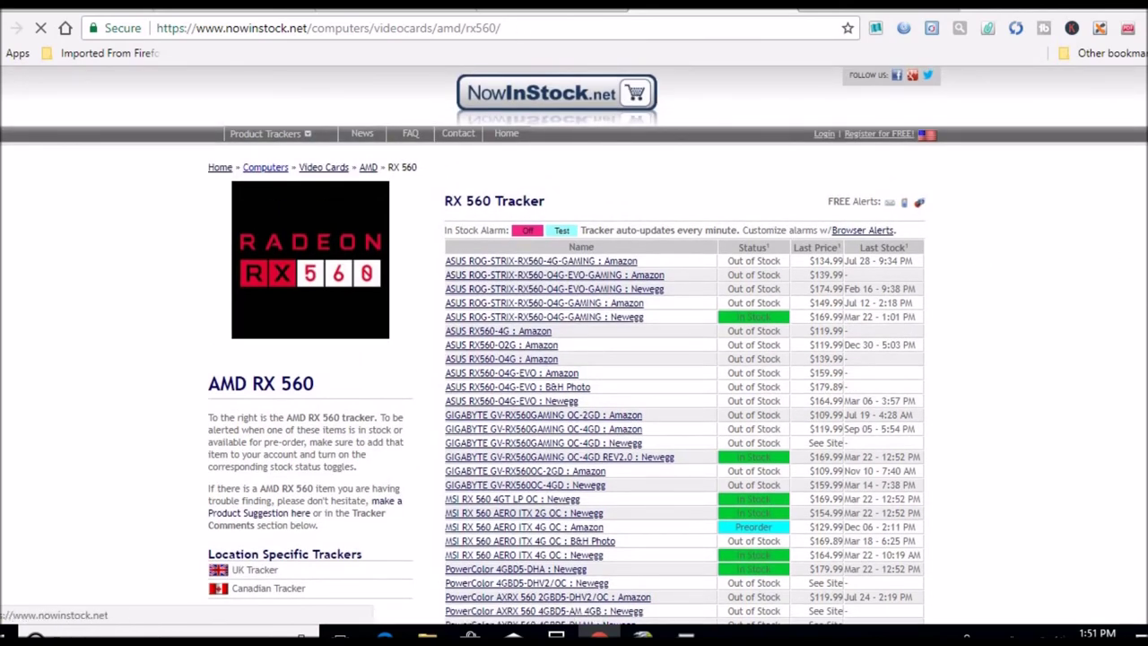
{"action": "left_click", "coordinate": [557, 8]}
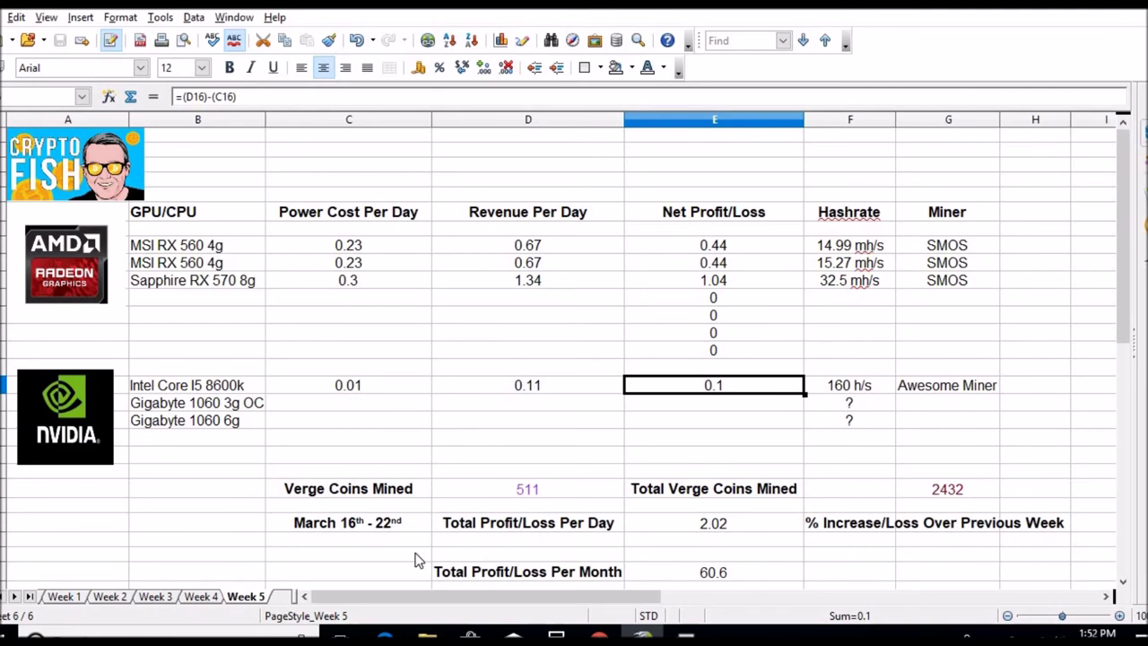
Compare the Week 3, Week 4 and Week 5 sheets' daily profit (3.16, 2.67, 2.02).
{"action": "left_click", "coordinate": [201, 596]}
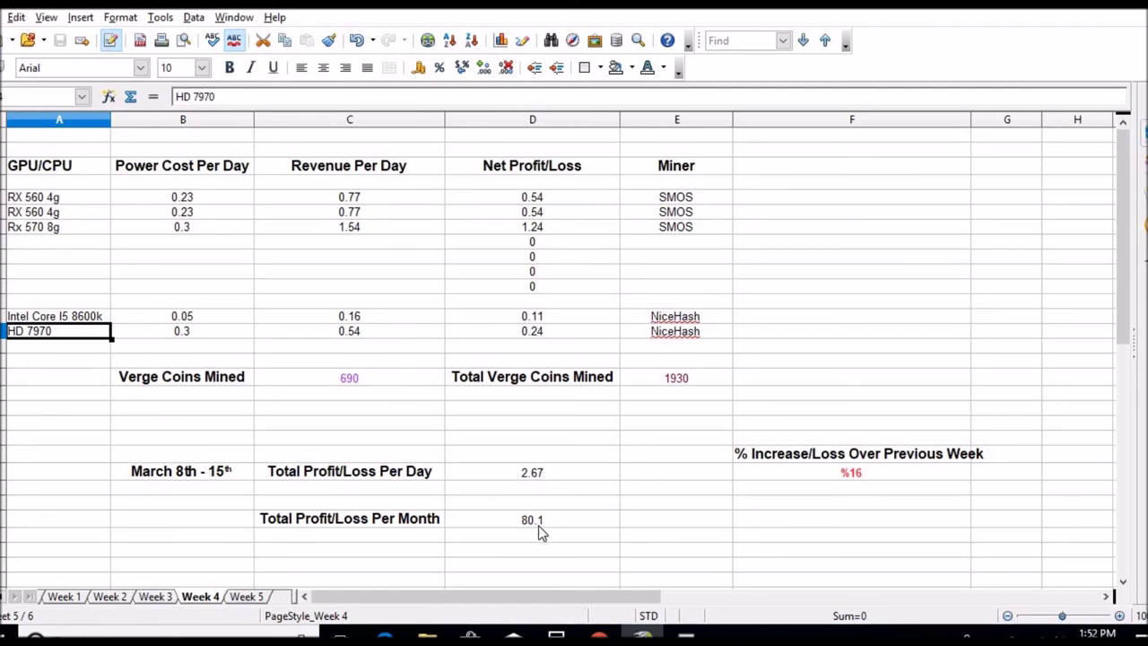
{"action": "left_click", "coordinate": [261, 596]}
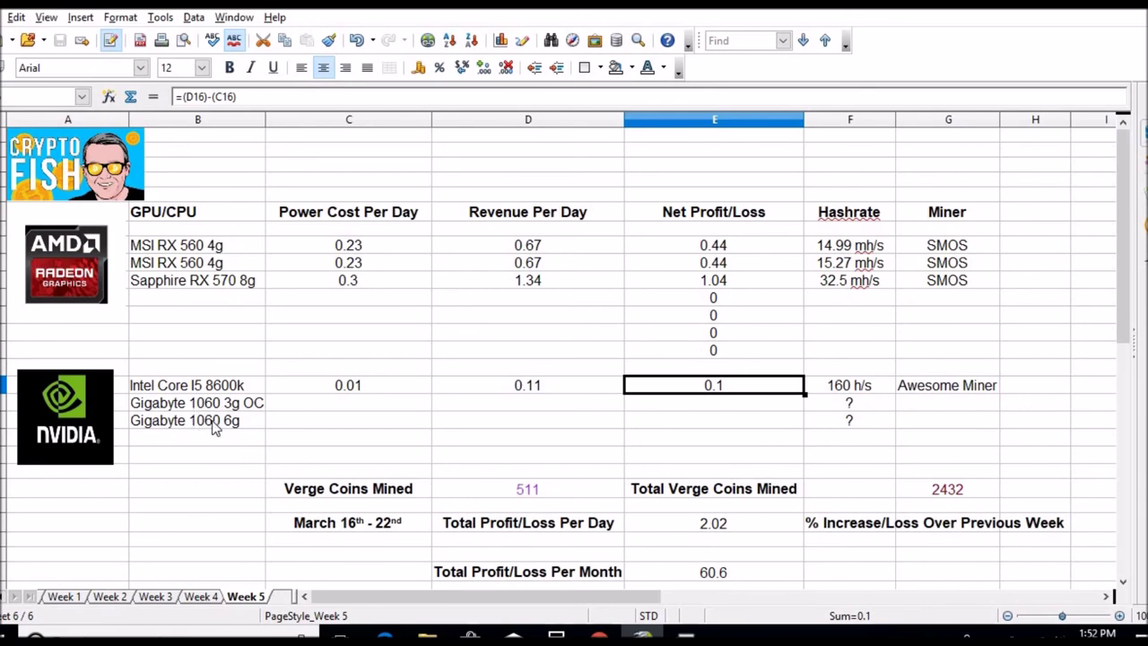
{"action": "left_click", "coordinate": [206, 596]}
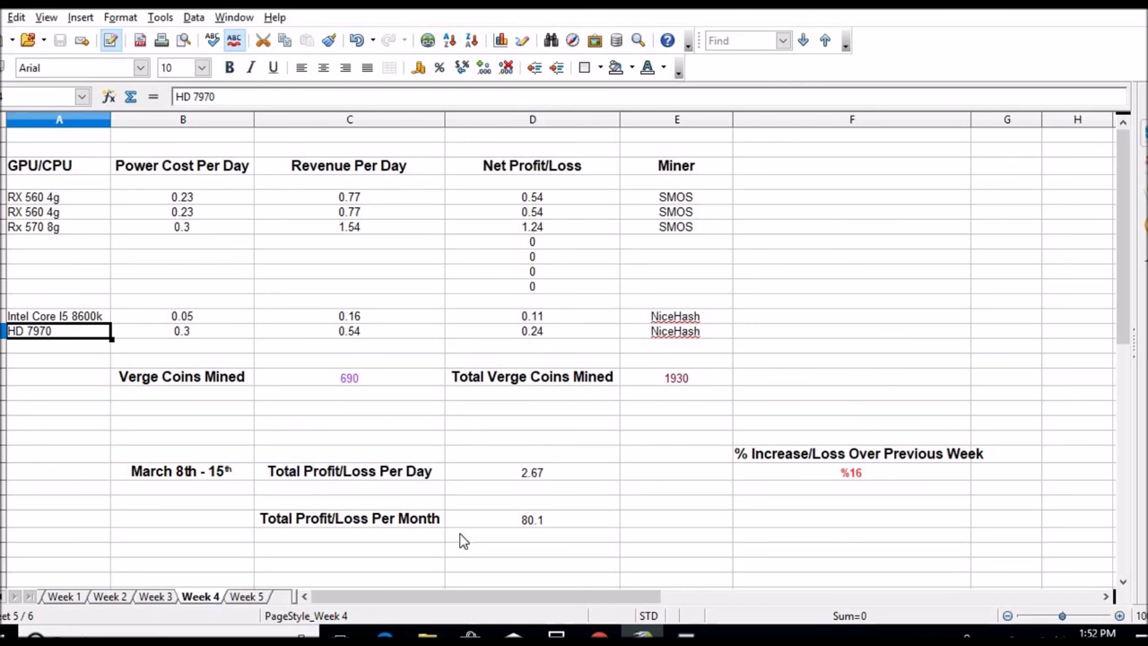
{"action": "left_click", "coordinate": [155, 596]}
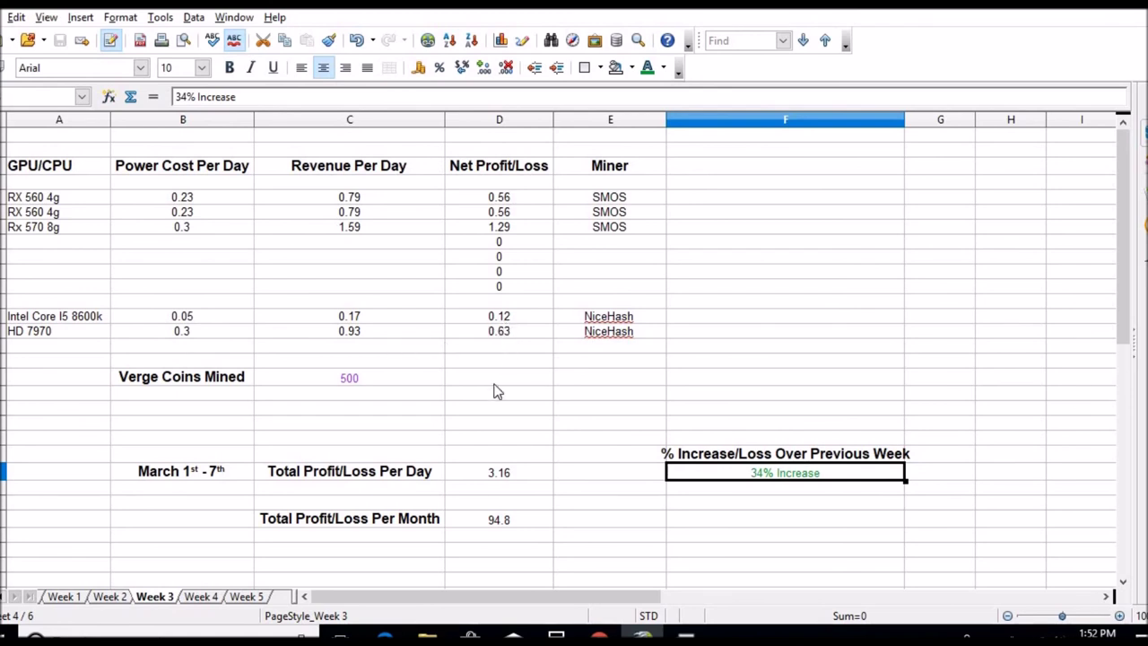
{"action": "left_click", "coordinate": [203, 598]}
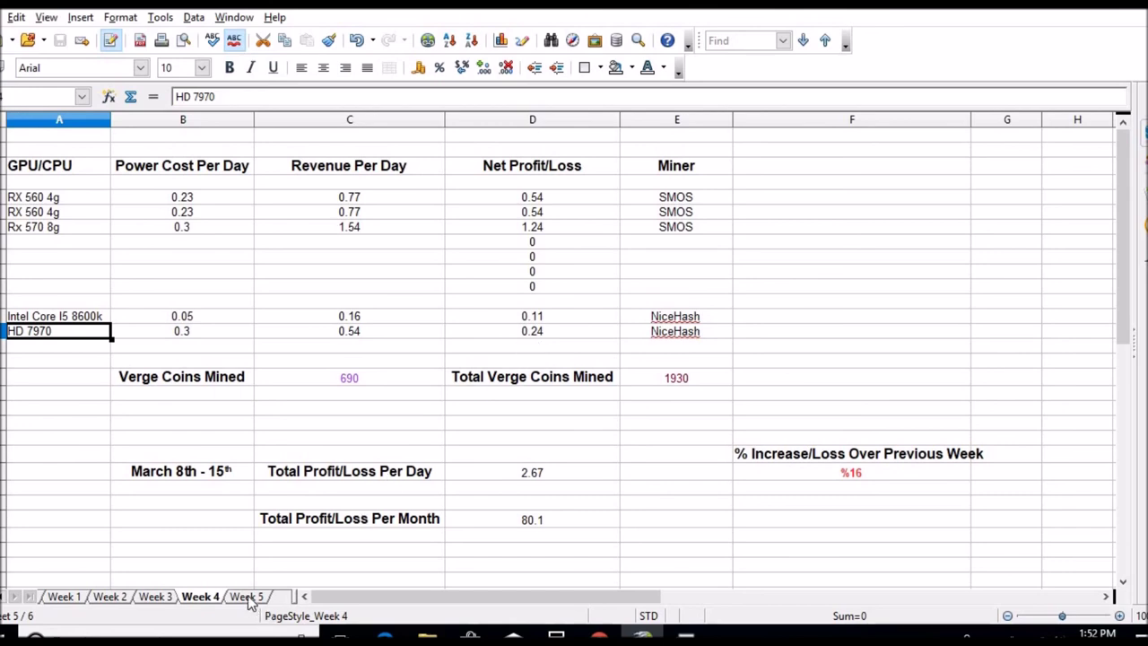
{"action": "left_click", "coordinate": [250, 597]}
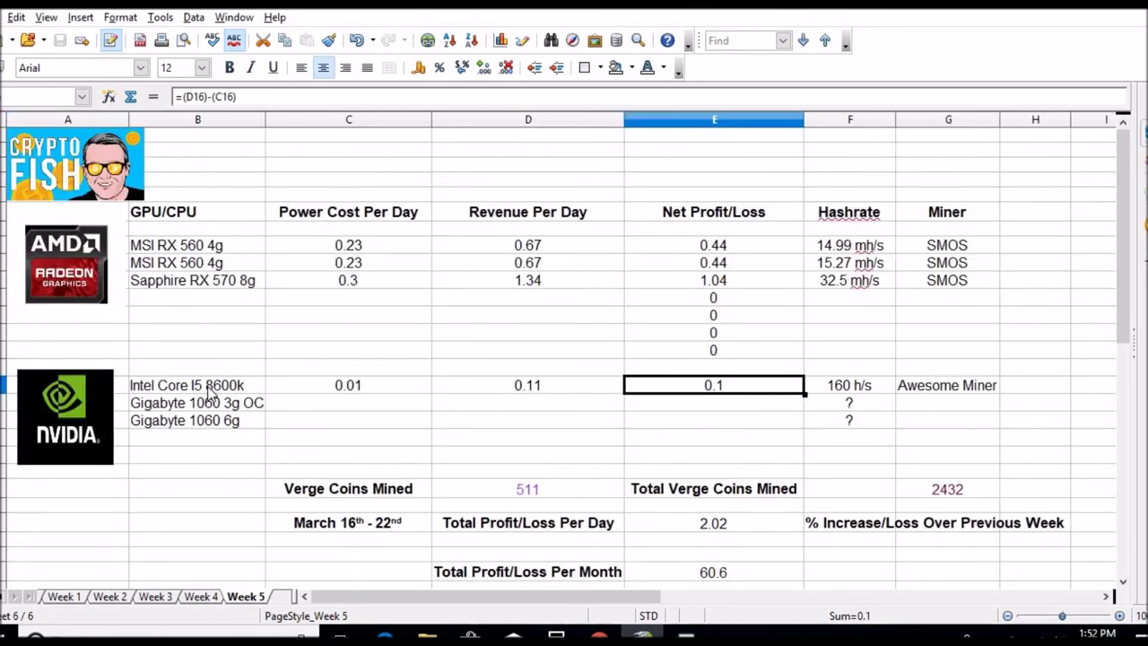